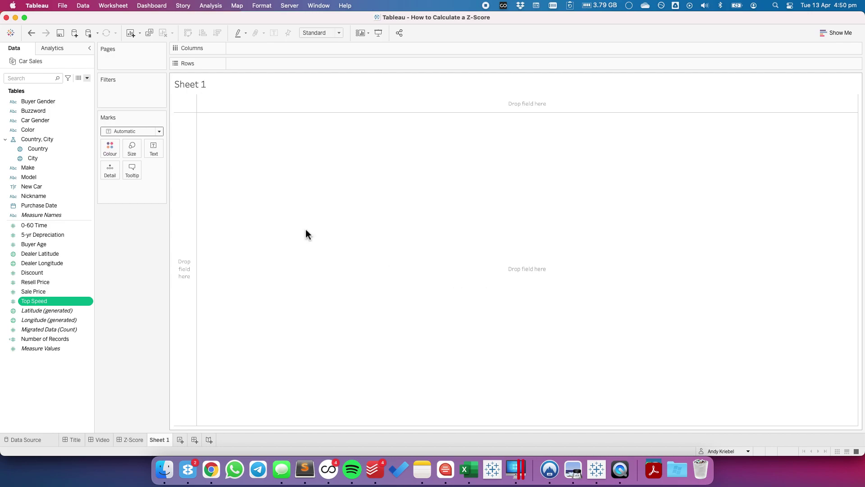
Open the Data pane dropdown menu for adding a new field to Car Sales
left_click(87, 78)
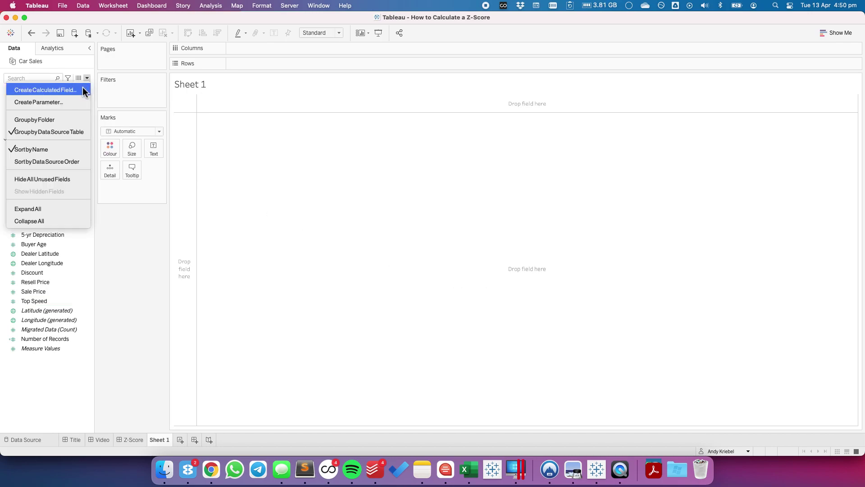
Start a calculated field named Z-Score with numerator AVG([Sale Price]) - WINDOW_AVG(AVG([Sale Price]))
left_click(45, 89)
type("Z")
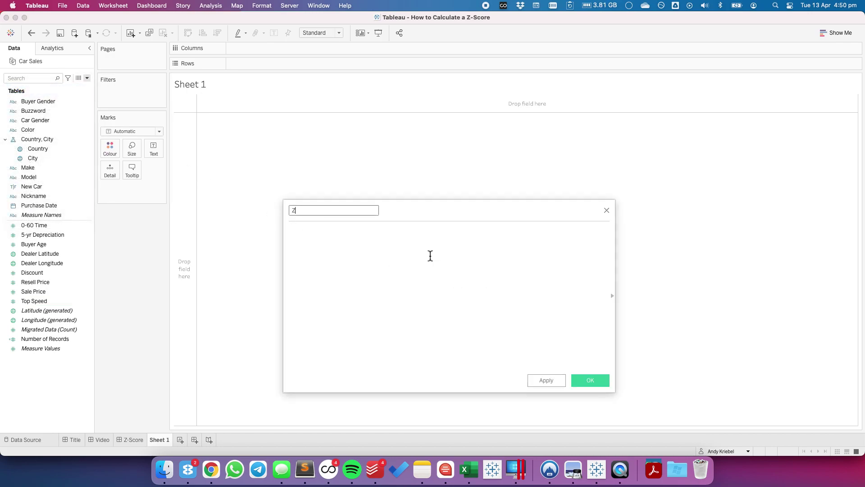
type("-Score")
key("Tab")
type("( AVG")
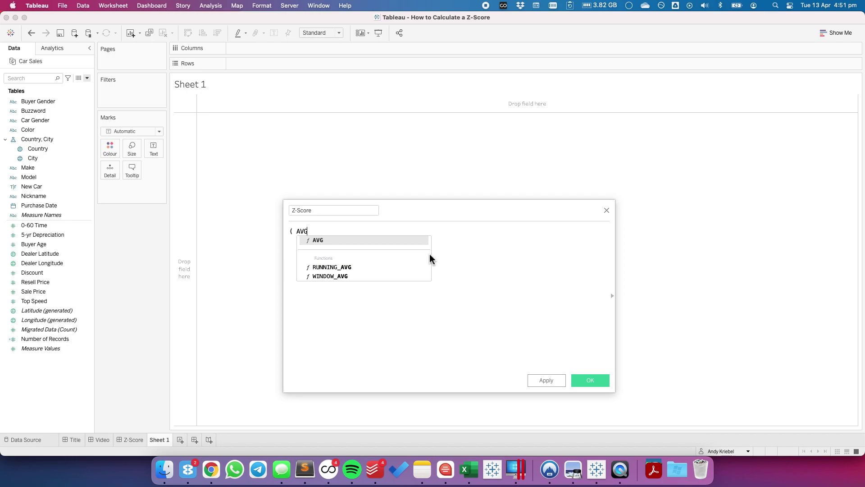
type("(")
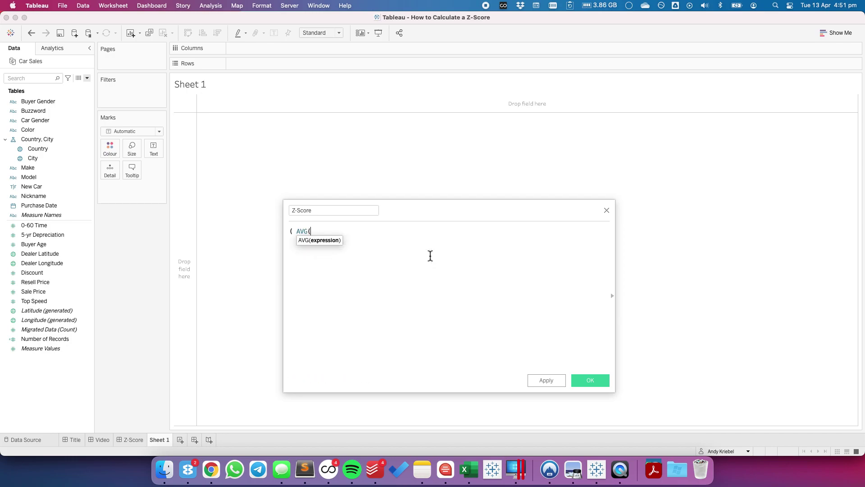
type("Disc")
key("Return")
key("BackSpace")
key("BackSpace")
key("BackSpace")
key("BackSpace")
key("BackSpace")
key("BackSpace")
key("BackSpace")
key("BackSpace")
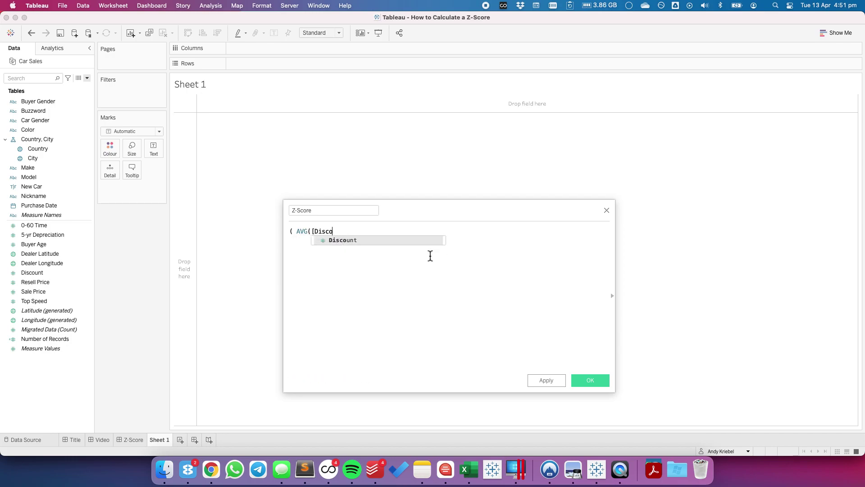
key("BackSpace")
key("BackSpace")
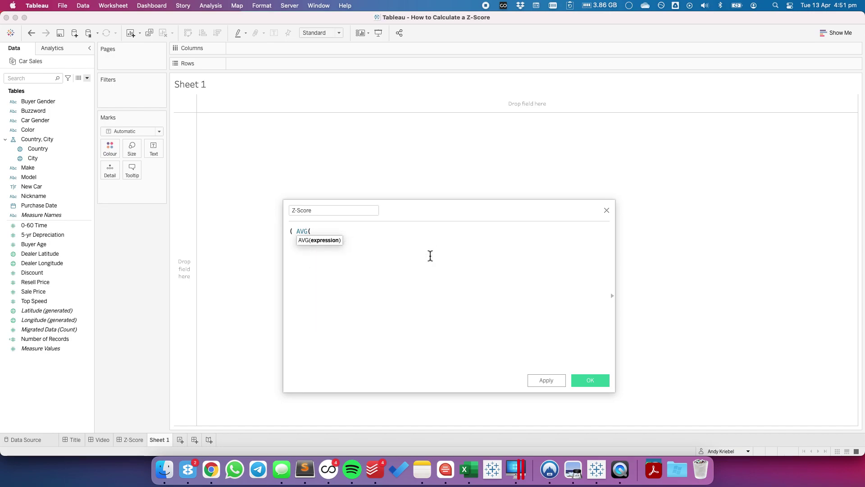
type("S")
key("Return")
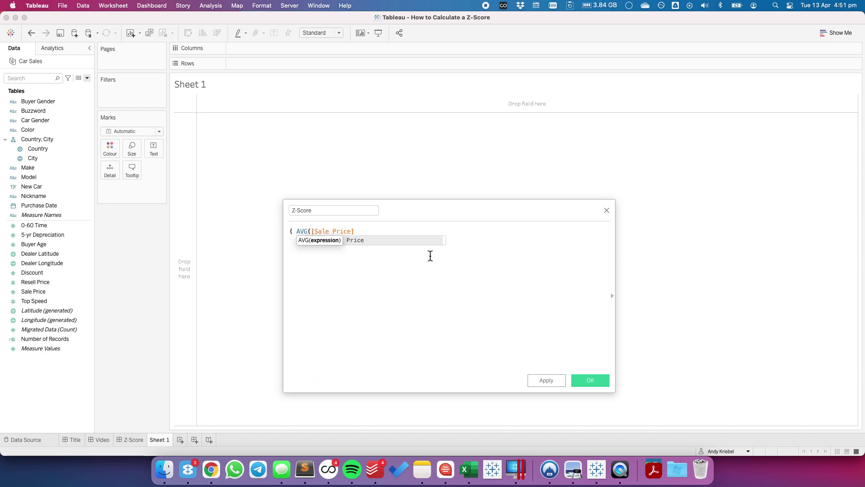
type(") - wind")
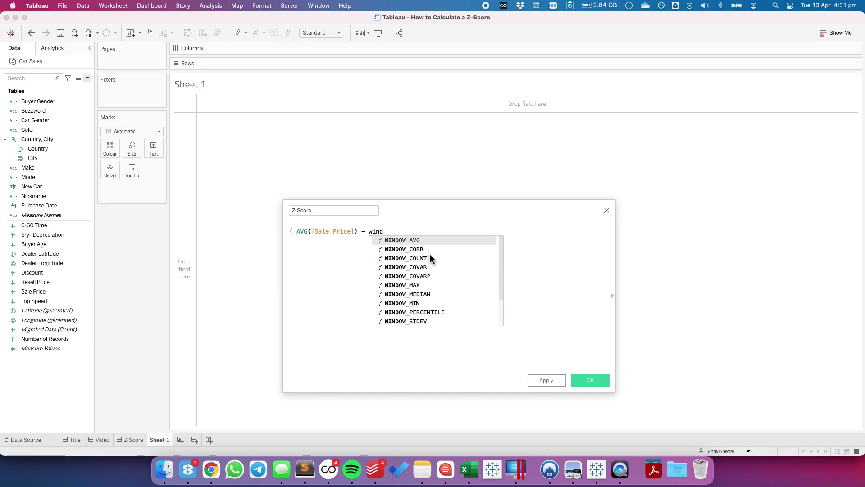
key("Return")
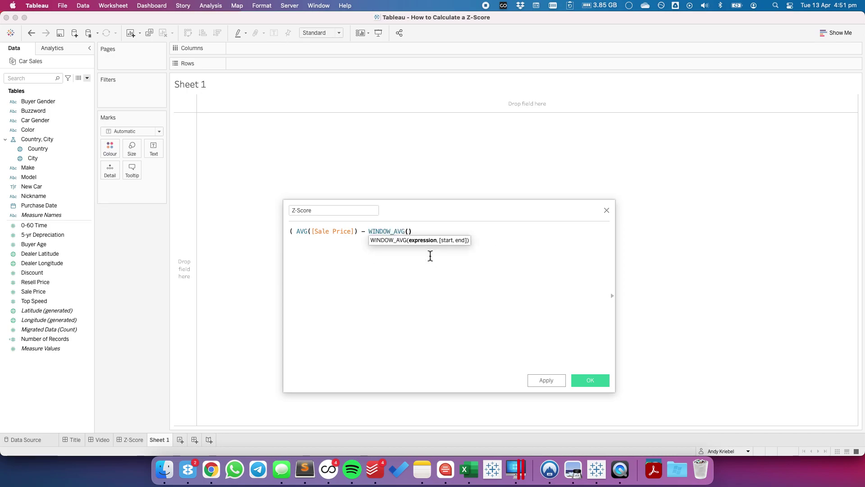
type("S")
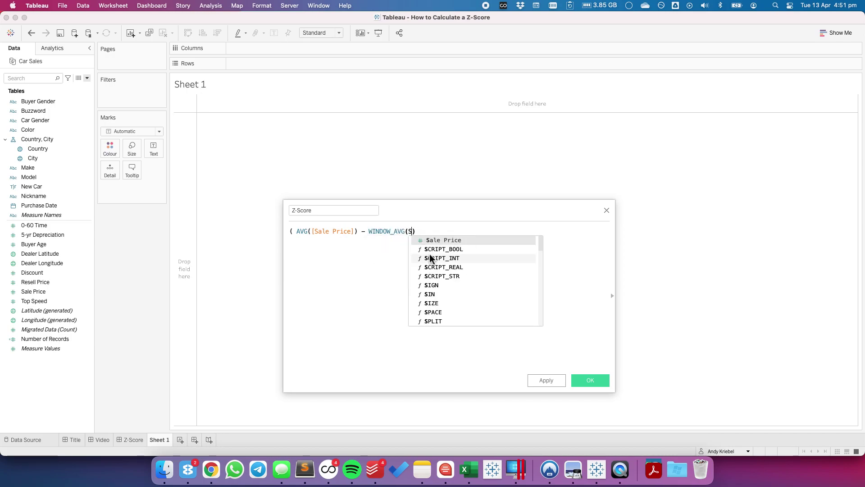
key("BackSpace")
type("av")
key("Return")
type("sa")
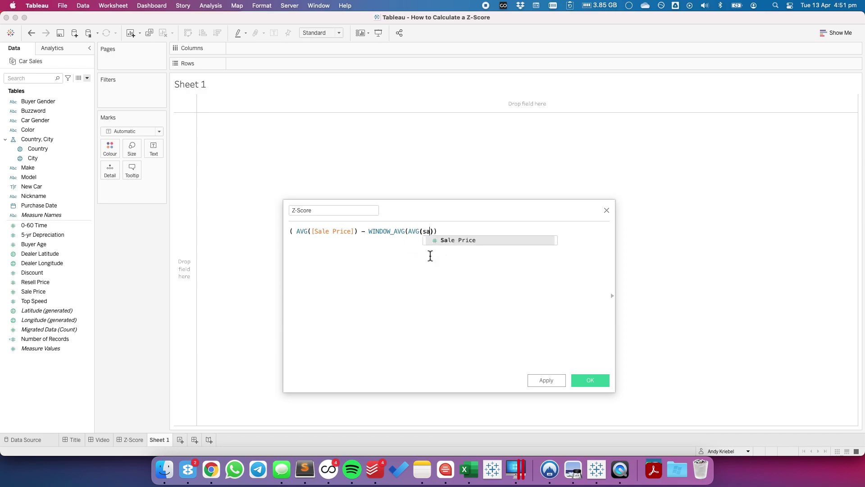
key("Return")
Divide the numerator by WINDOW_STDEV(AVG([Sale Price])) and save the Z-Score calculation
key("End")
type(")")
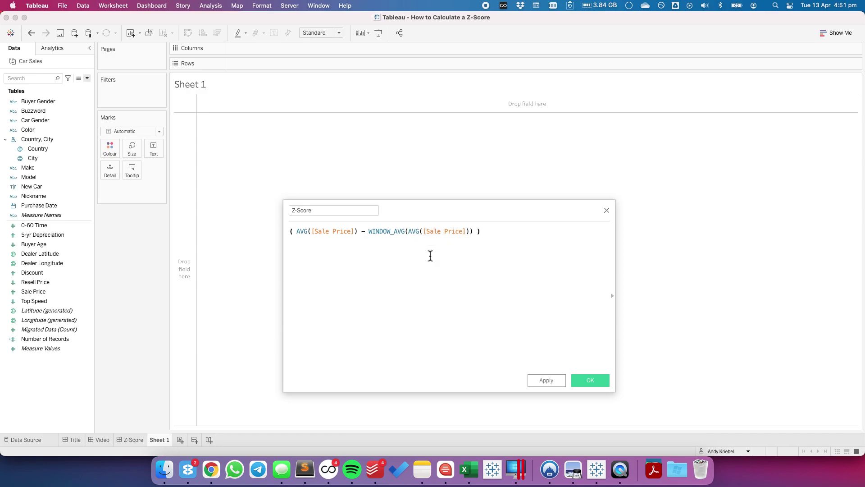
key("Return")
type("/")
key("Return")
type("wind")
key("Down")
key("Down")
key("Down")
key("Down")
key("Down")
key("Down")
key("Down")
key("Down")
key("Down")
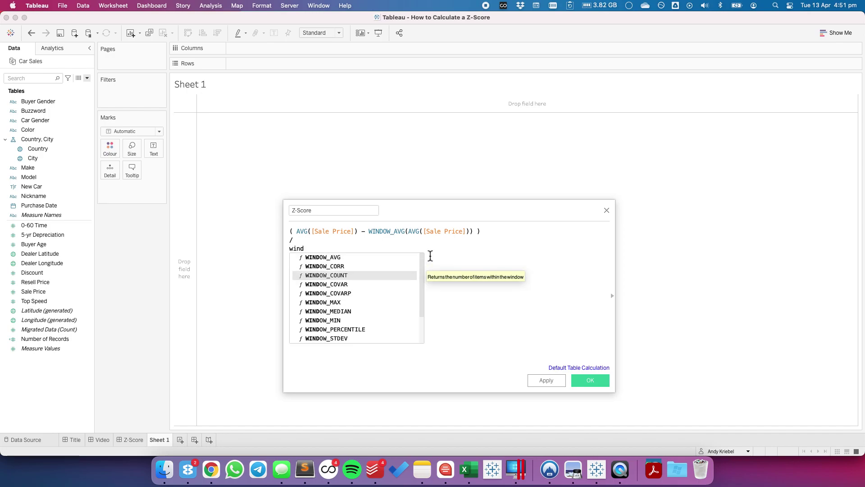
key("Return")
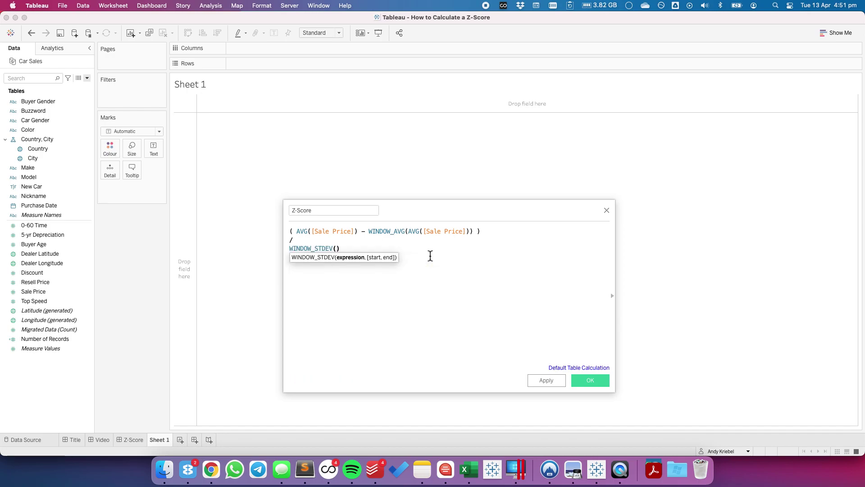
type("avg(sa")
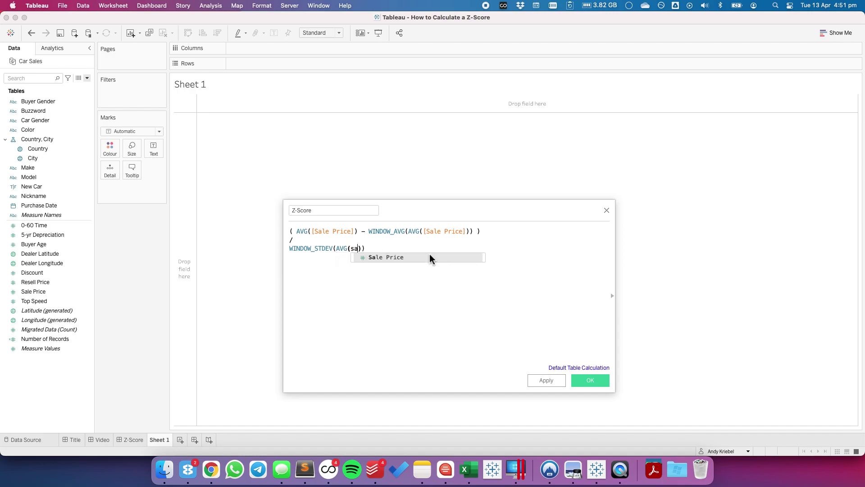
key("Return")
key("End")
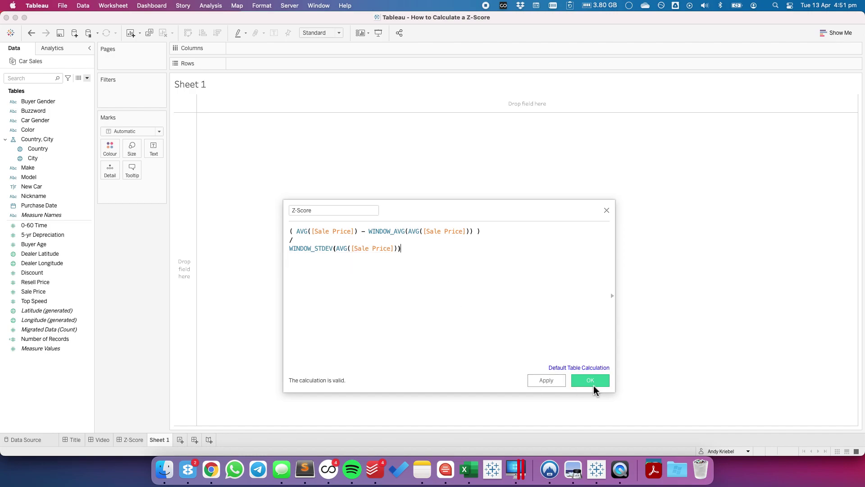
left_click(591, 381)
Set Z-Score's default number format to a custom two-decimal Number
right_click(47, 310)
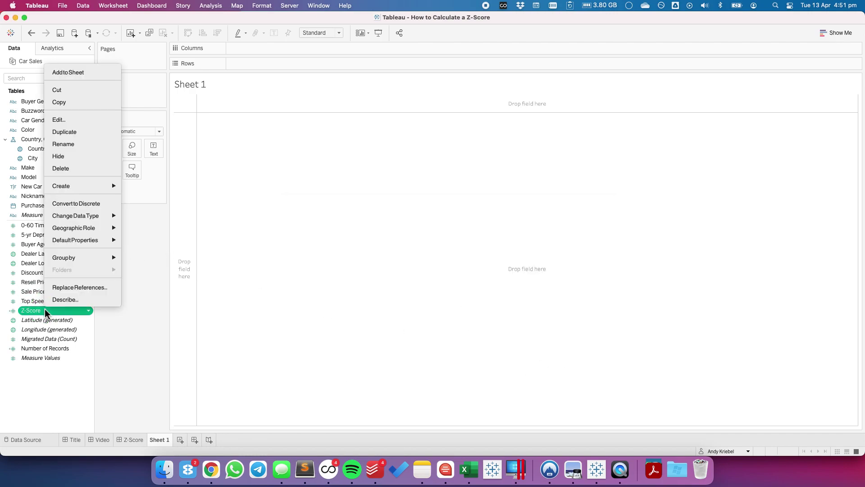
mouse_move(113, 240)
left_click(158, 265)
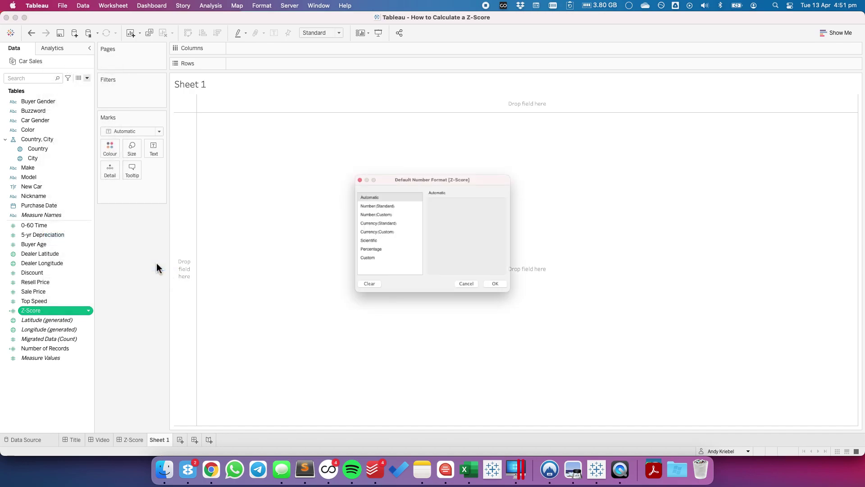
left_click(359, 210)
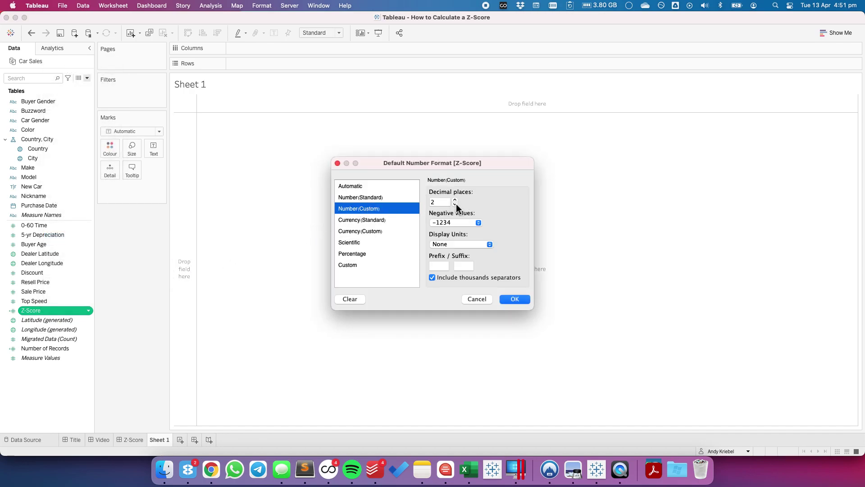
left_click(514, 299)
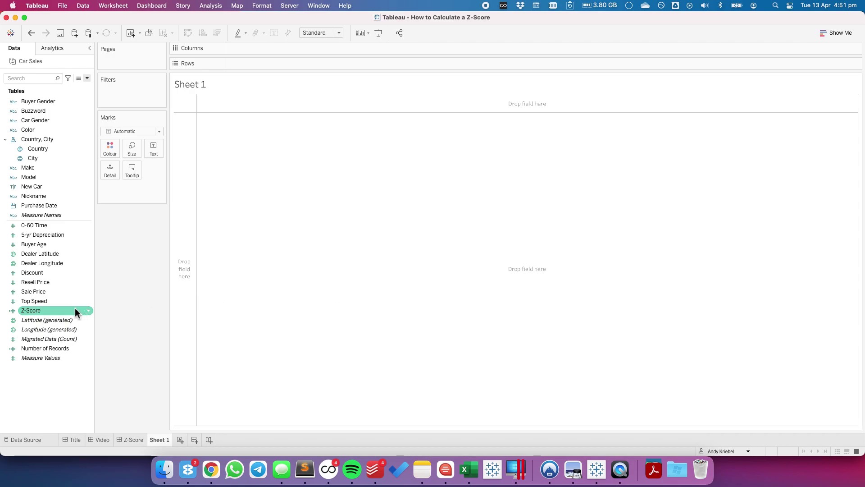
Place Z-Score on Columns, Color on Rows, and Make on the Detail card
left_click_drag(77, 313, 315, 53)
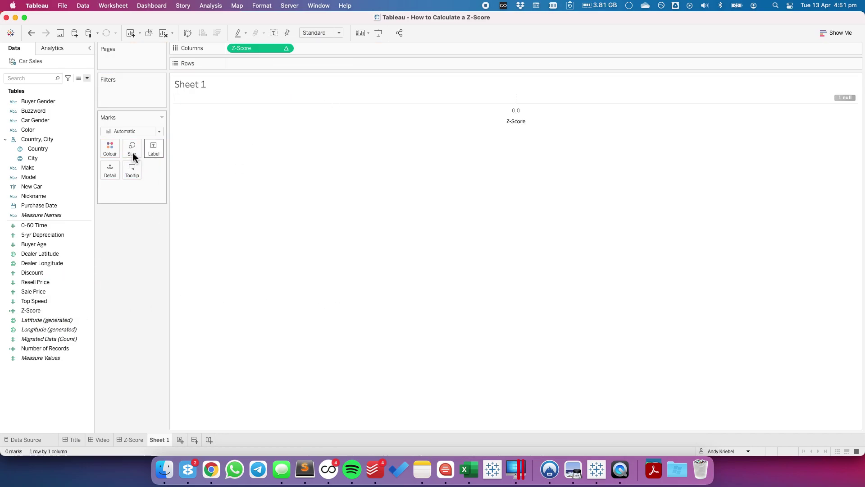
left_click(45, 129)
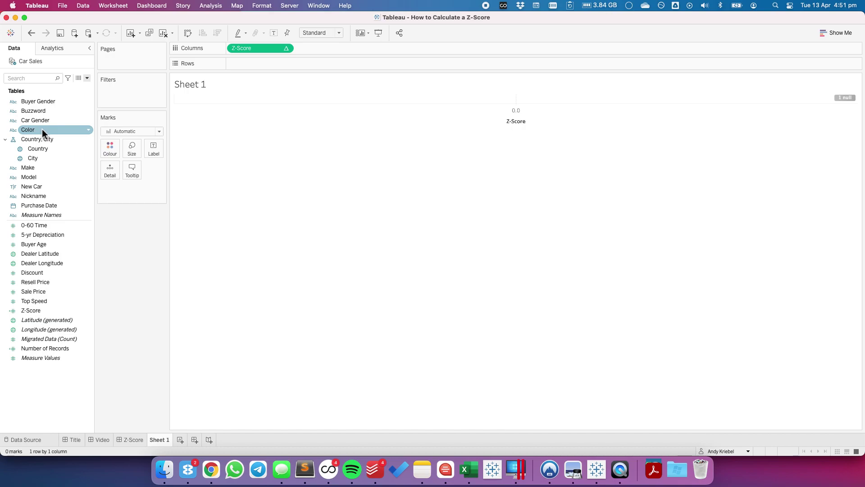
left_click_drag(42, 129, 252, 63)
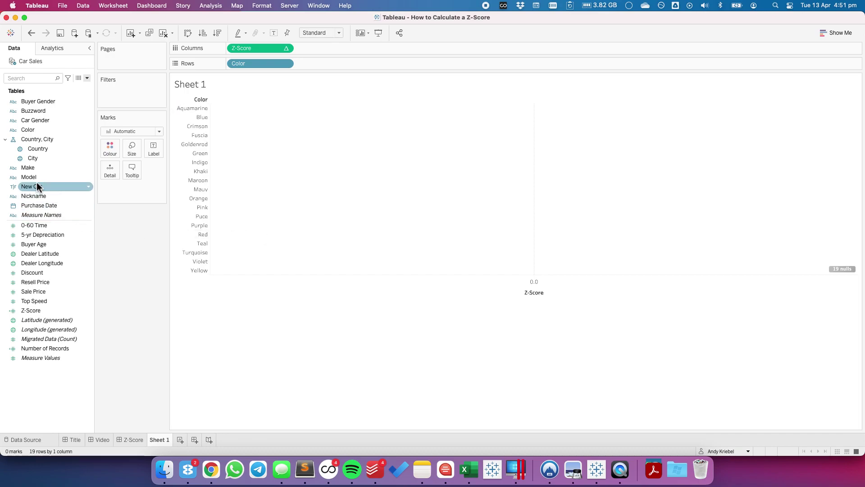
left_click_drag(34, 172, 121, 187)
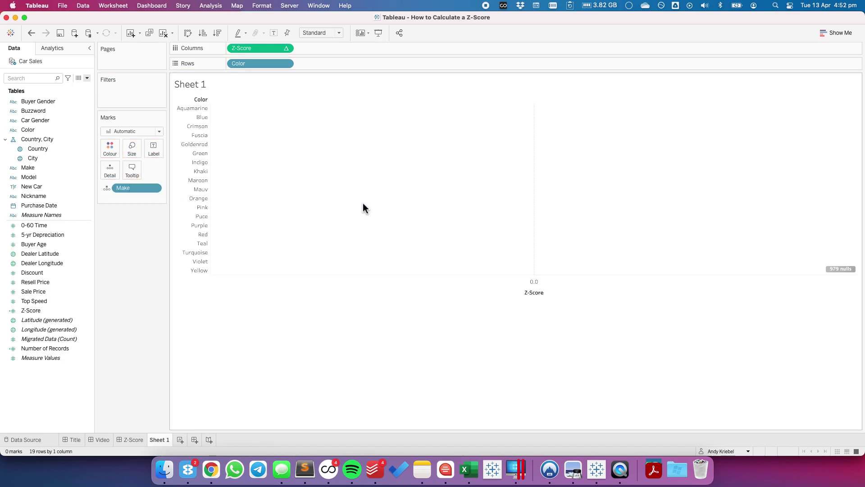
left_click(286, 48)
Compute the Z-Score along Make and change the mark type to Circle
mouse_move(284, 184)
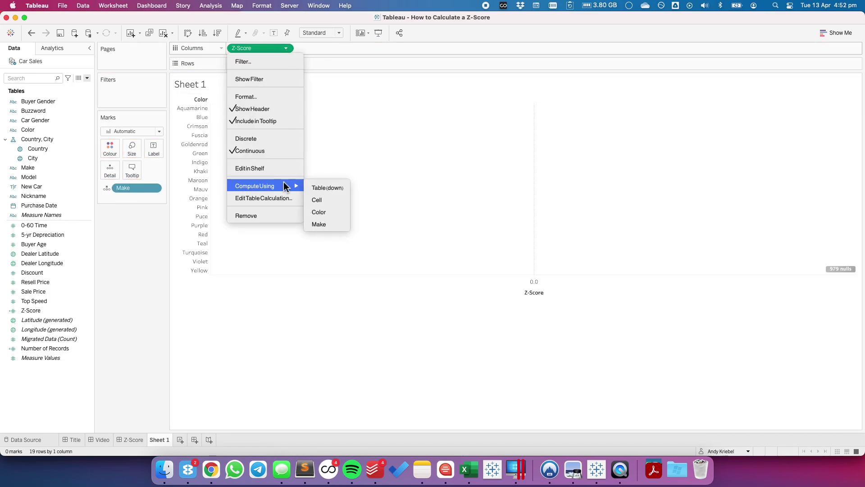
left_click(337, 225)
mouse_move(355, 193)
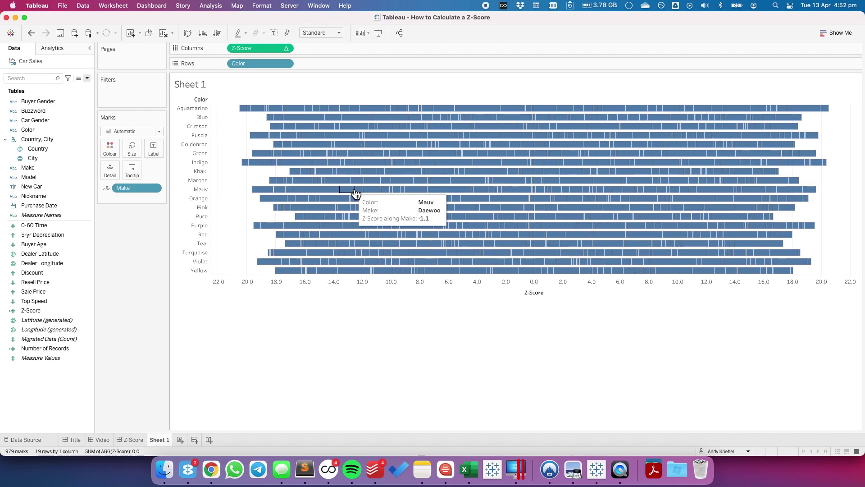
left_click(140, 132)
left_click(130, 192)
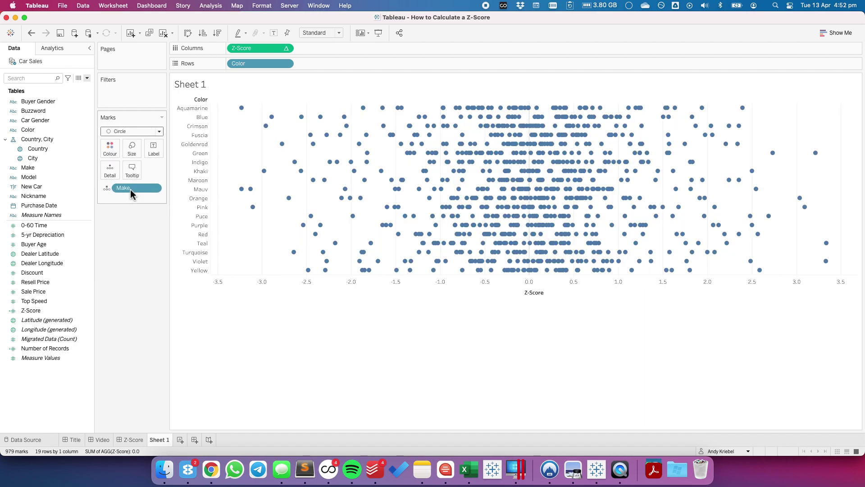
Fit the sheet to Entire View
left_click(316, 33)
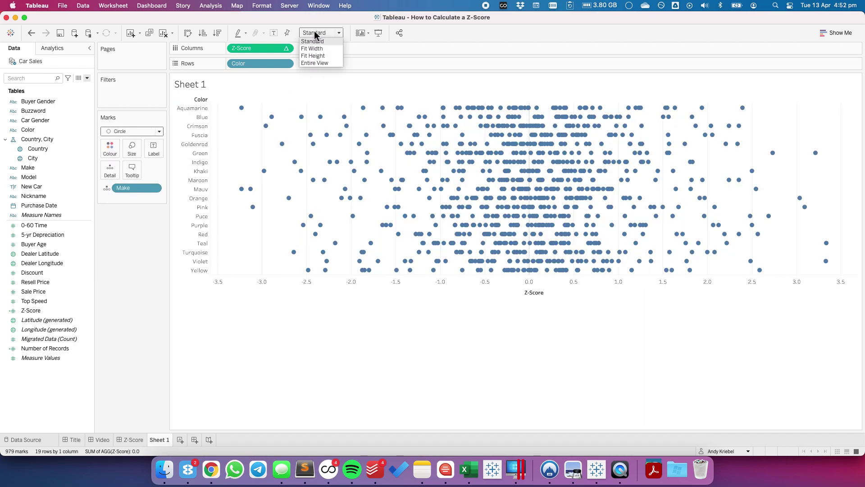
left_click(321, 63)
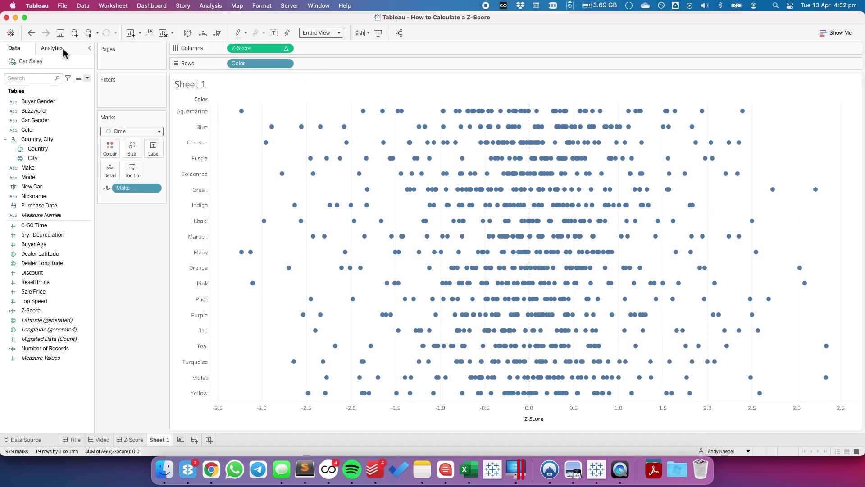
right_click(265, 173)
Open the sheet's Lines formatting and undo a trial grid-line width change
left_click(292, 240)
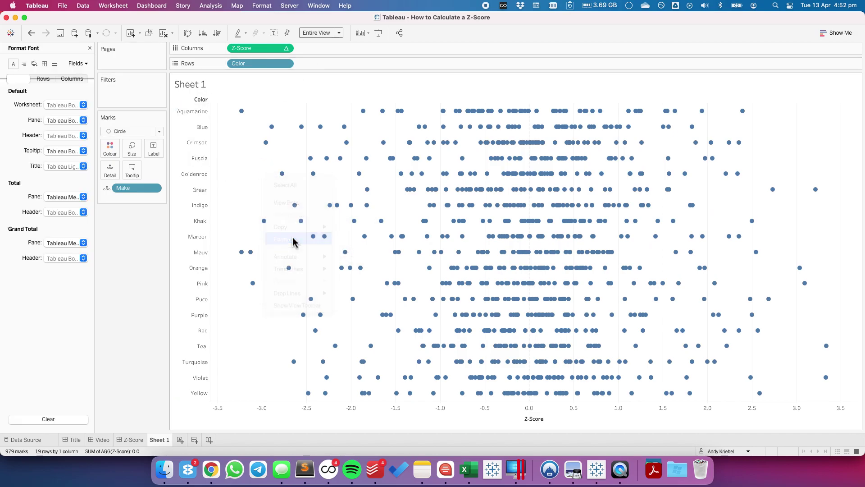
left_click(54, 63)
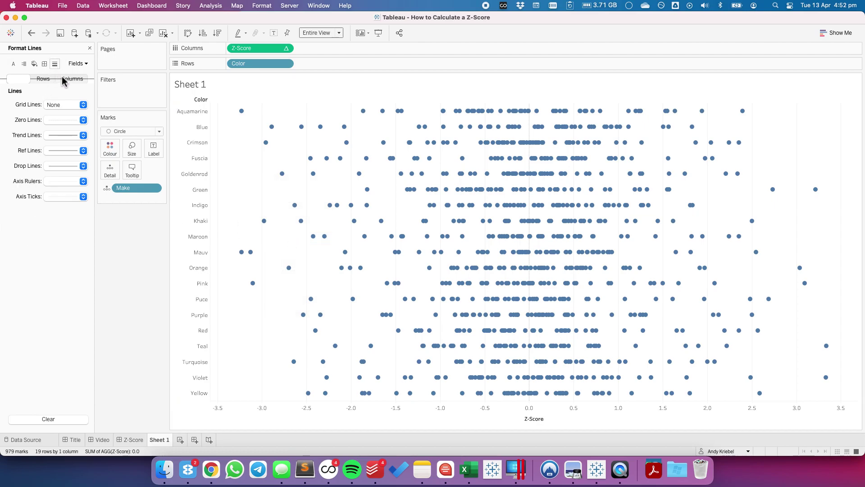
left_click(63, 79)
left_click(56, 105)
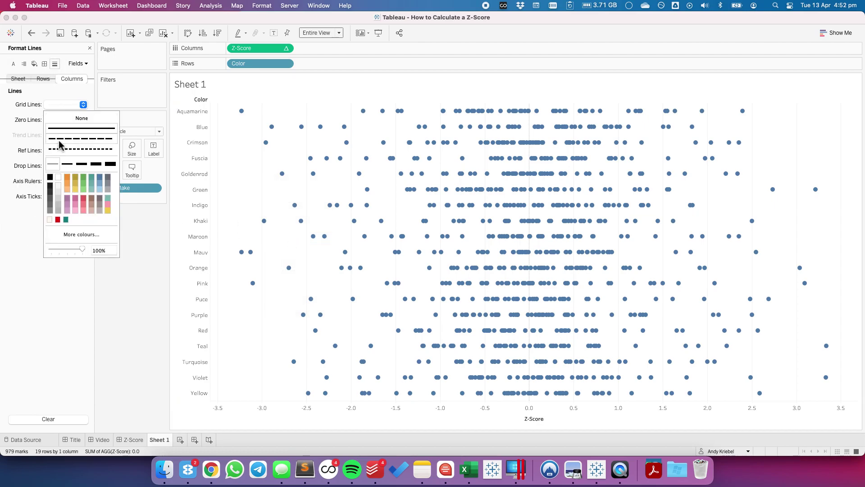
left_click(66, 165)
left_click(31, 140)
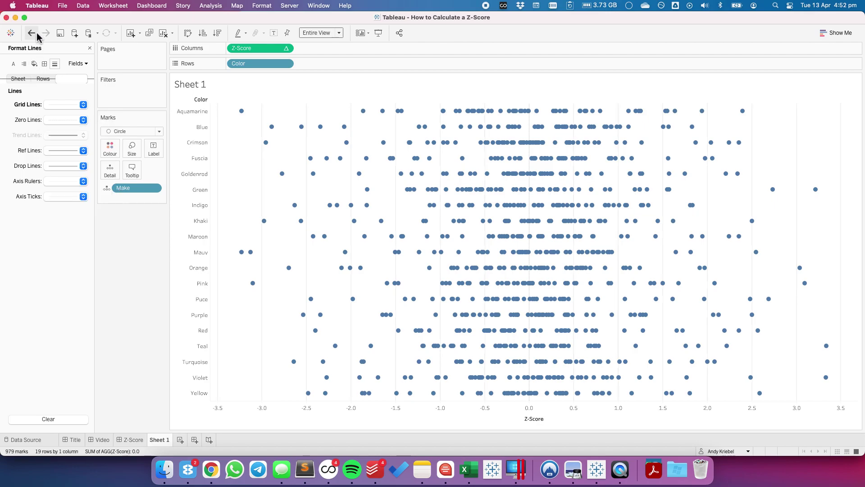
left_click(31, 33)
Make the column zero line thicker and dark grey
left_click(54, 119)
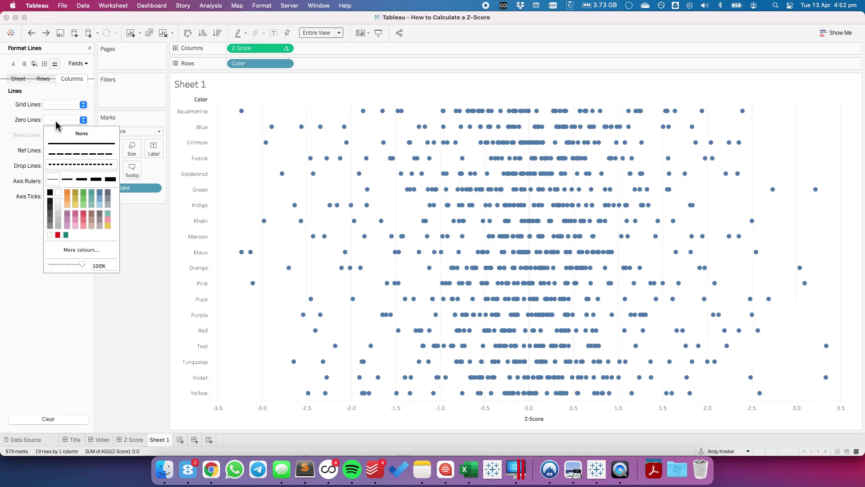
left_click(67, 179)
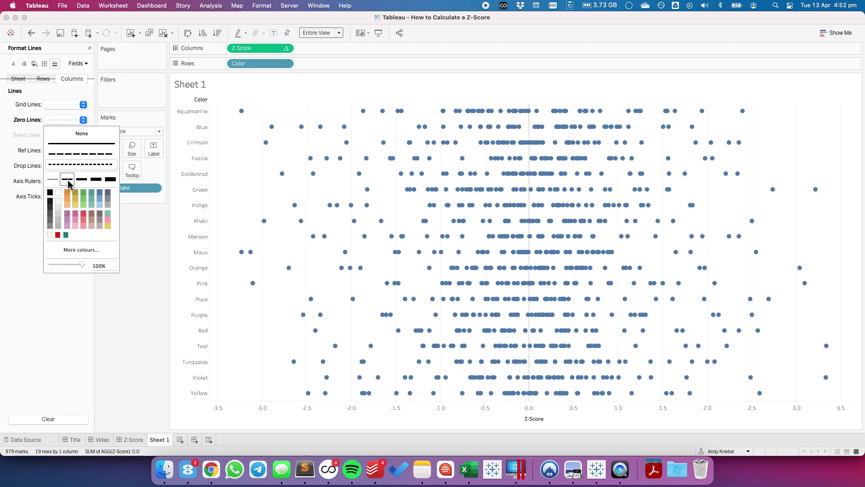
left_click(51, 208)
left_click(153, 258)
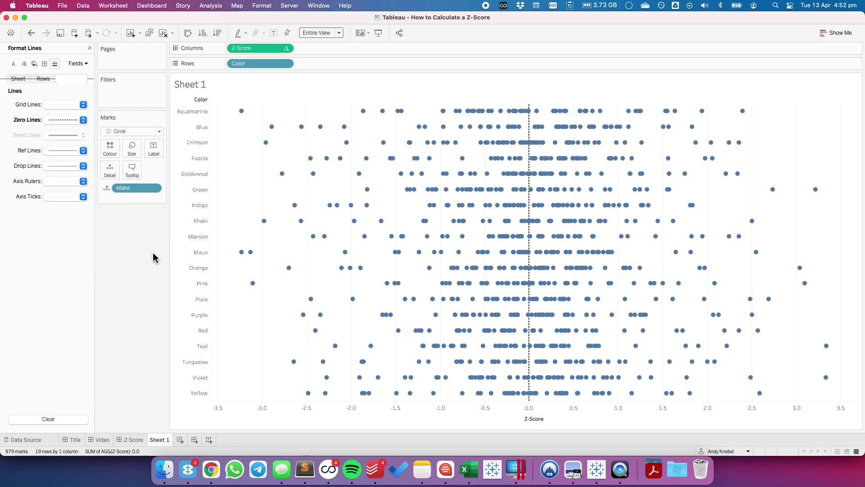
mouse_move(245, 117)
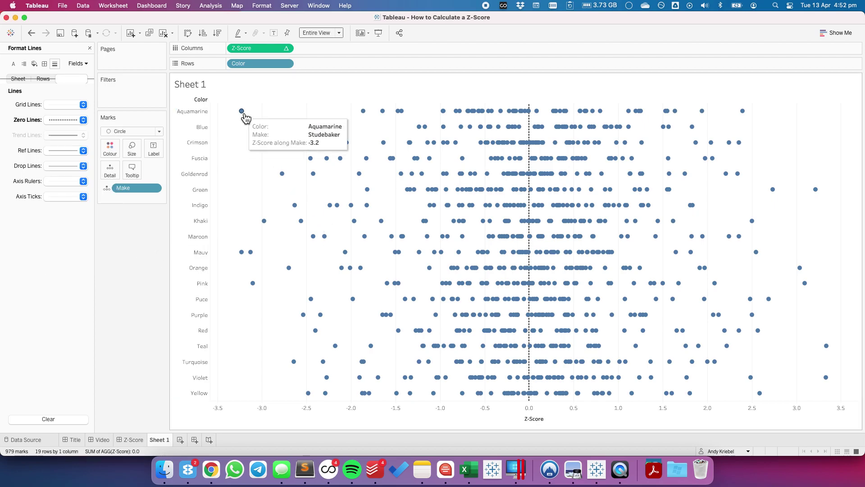
Close the Format pane and add AVG(Sale Price) to the marks' Detail
left_click(90, 47)
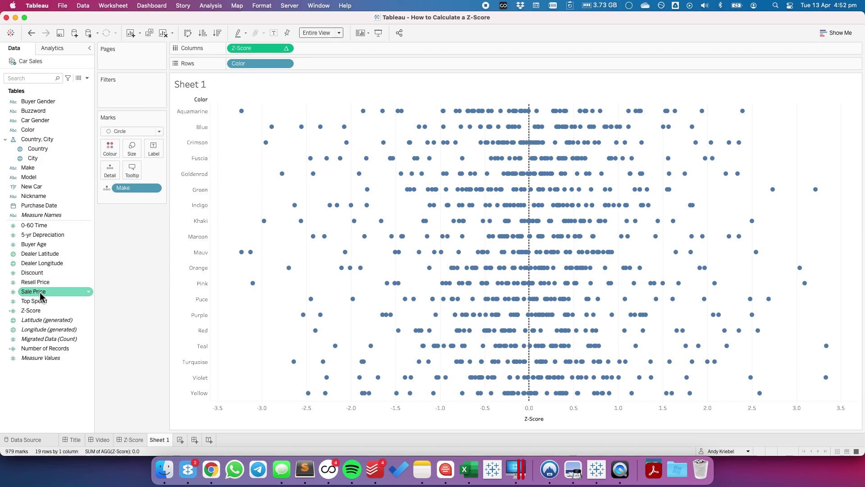
left_click_drag(40, 296, 112, 179)
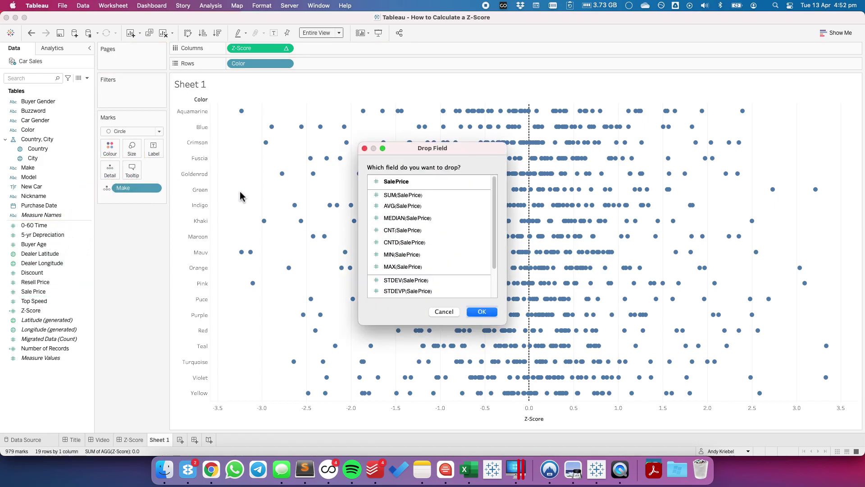
left_click(401, 206)
left_click(482, 312)
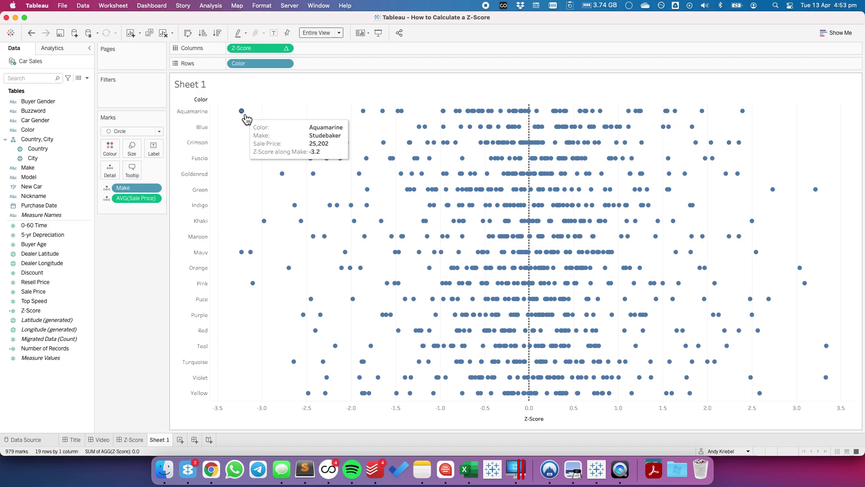
left_click(154, 188)
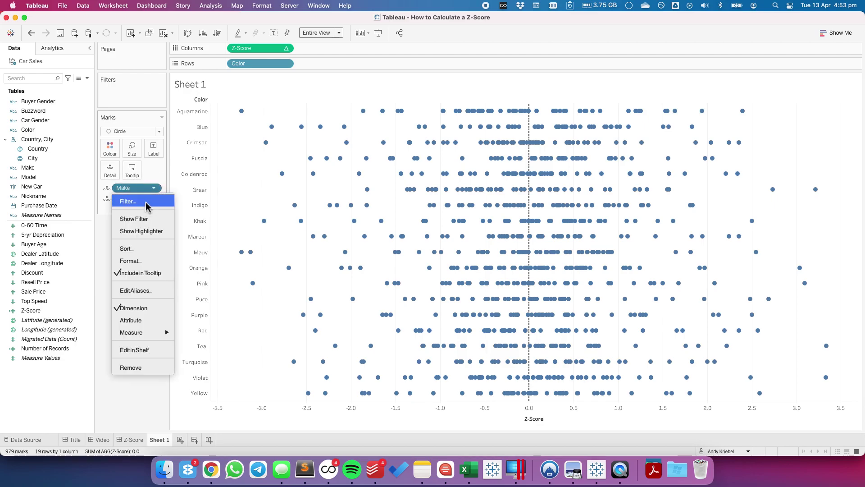
left_click(141, 231)
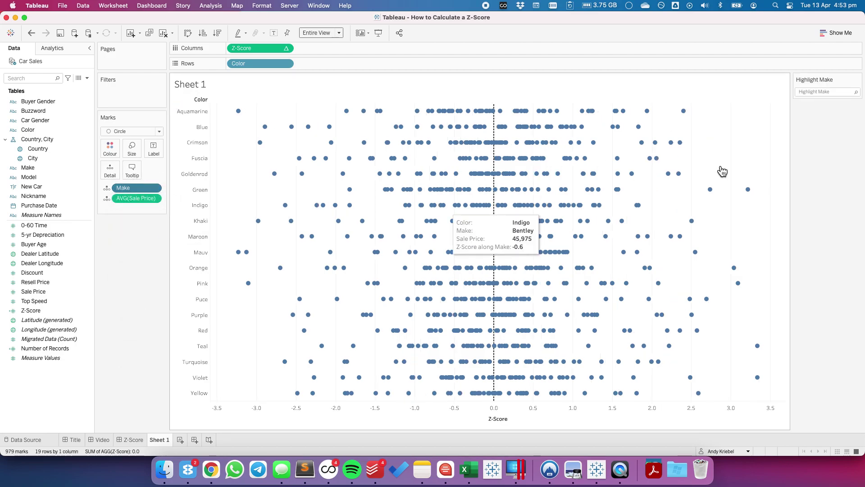
left_click(831, 91)
left_click(819, 127)
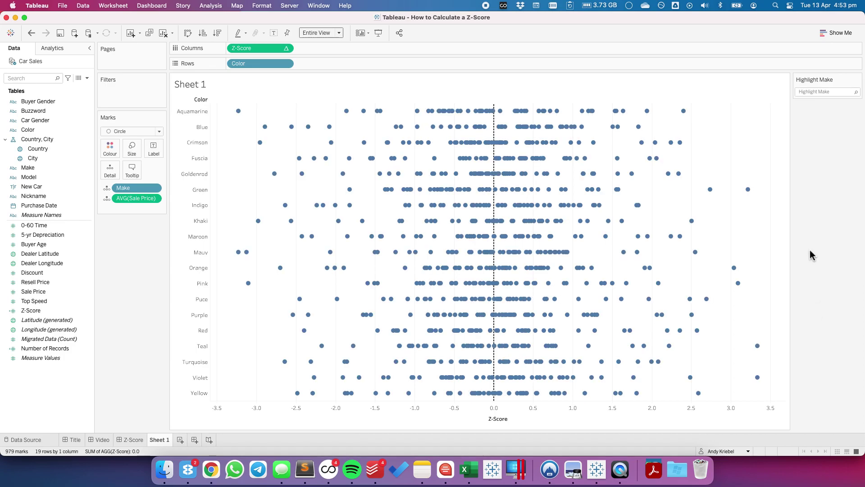
left_click(858, 81)
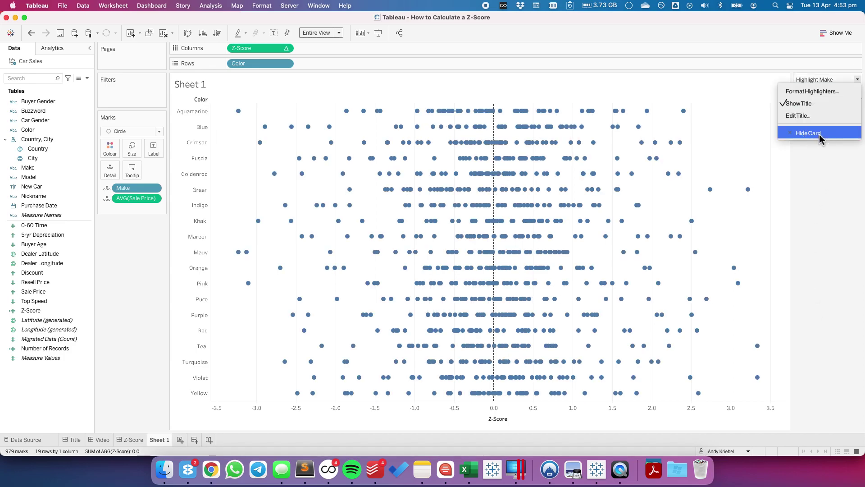
left_click(796, 133)
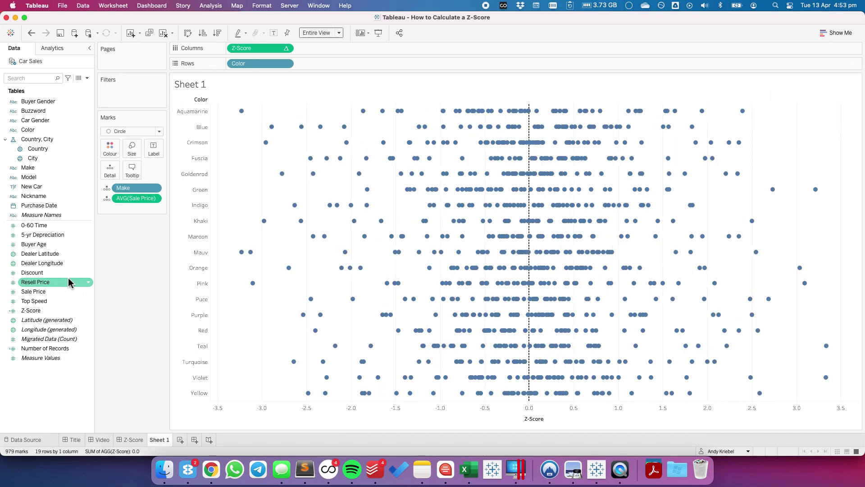
Create a Make Parameter from the Make field and show its parameter control
right_click(51, 169)
mouse_move(104, 259)
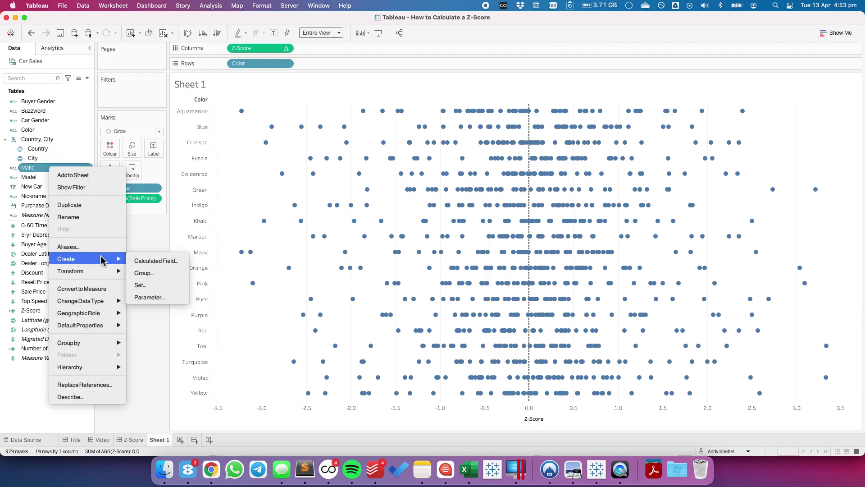
left_click(165, 298)
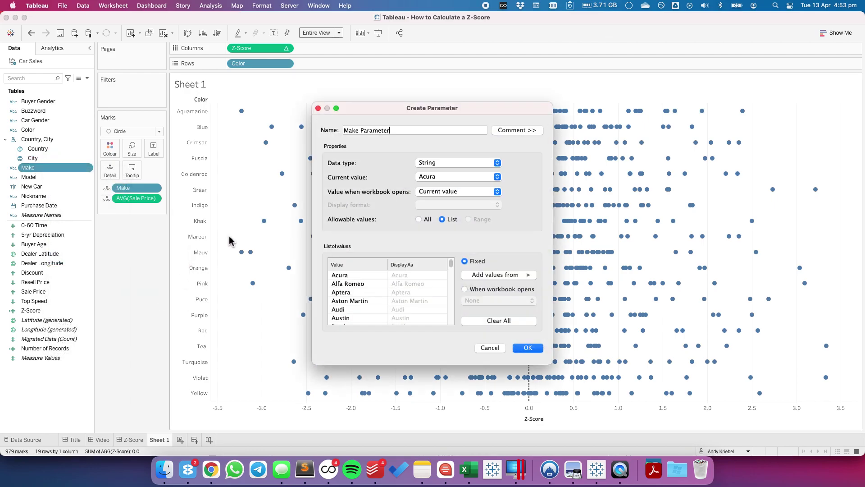
left_click(526, 348)
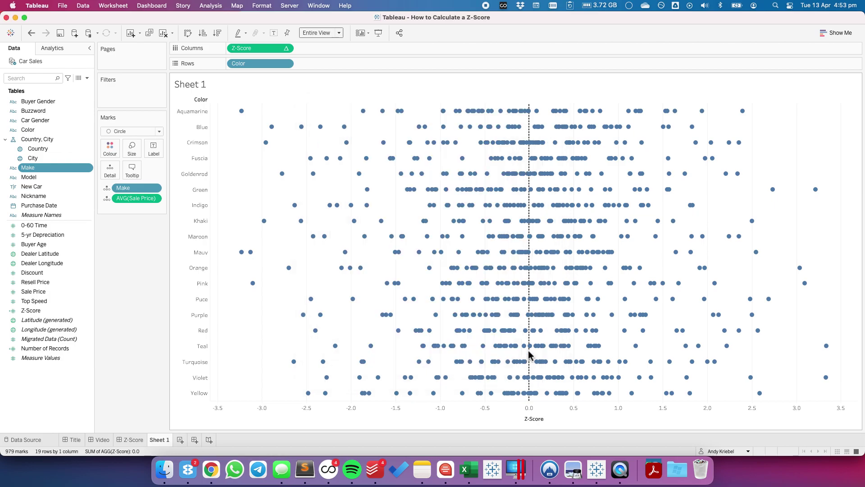
right_click(53, 426)
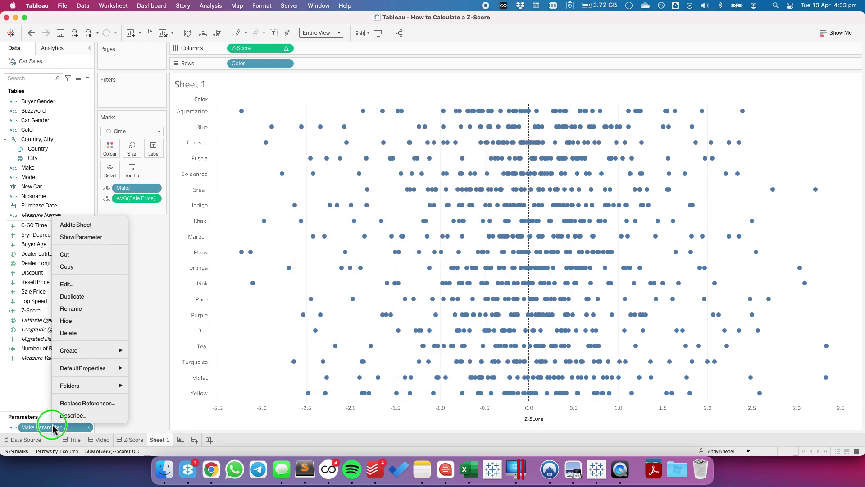
left_click(77, 238)
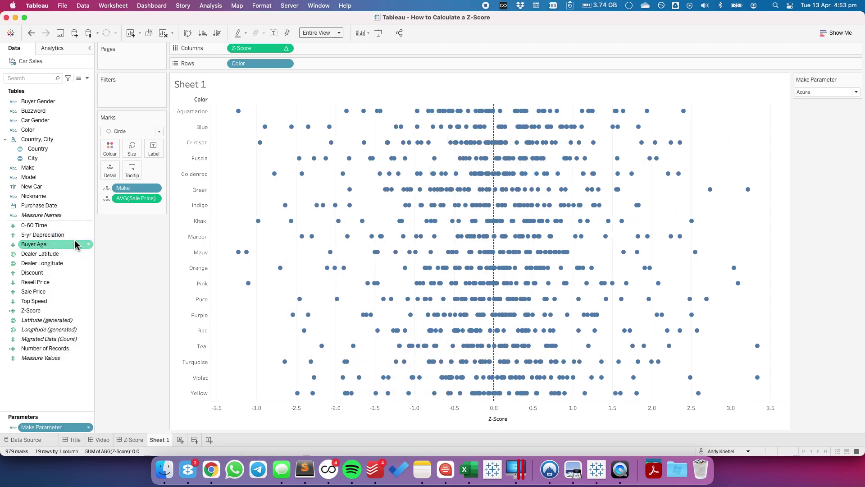
Create the Highlight Make field as [Make]=[Make Parameter] and colour the dots by it
left_click(87, 78)
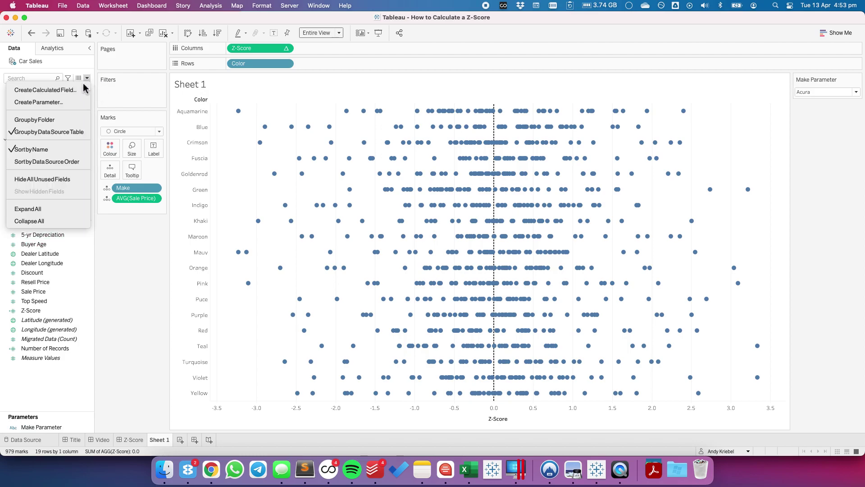
left_click(80, 90)
type("Highlight Make")
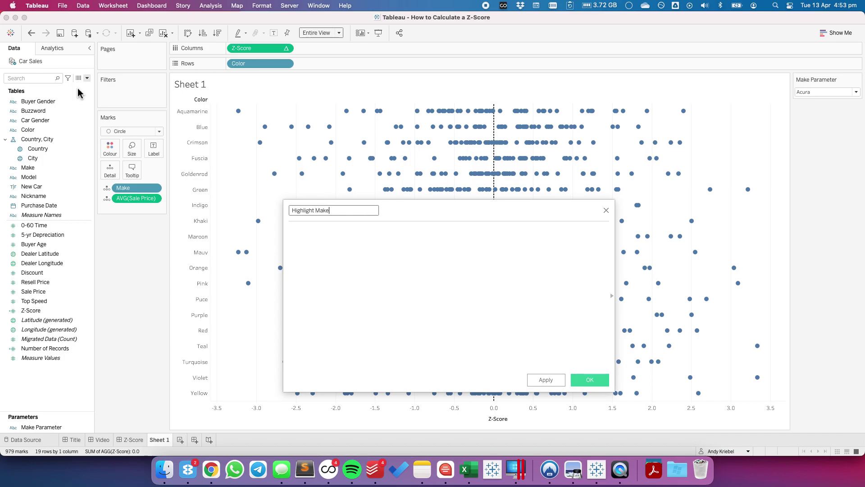
key("Tab")
type("mak")
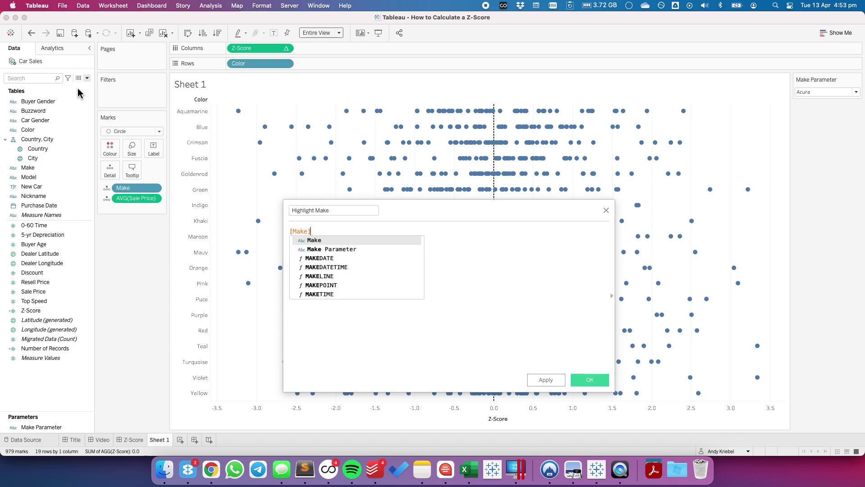
key("Return")
type("=make")
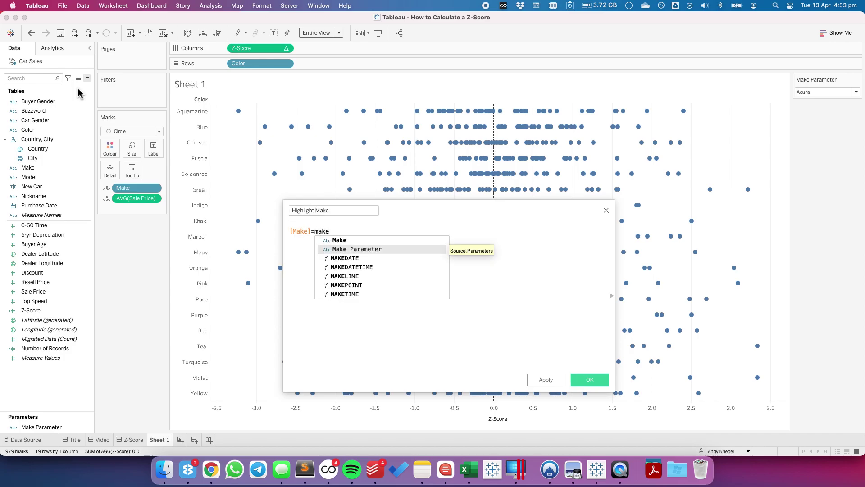
key("Return")
left_click(594, 380)
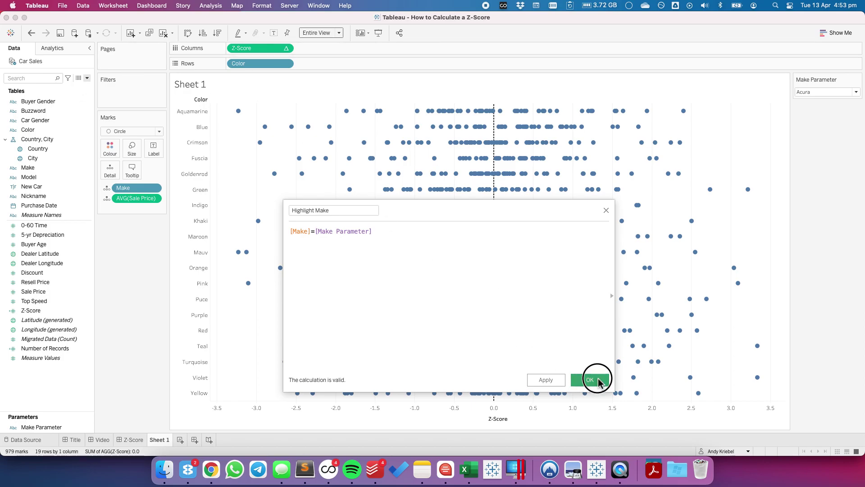
left_click_drag(24, 172, 105, 151)
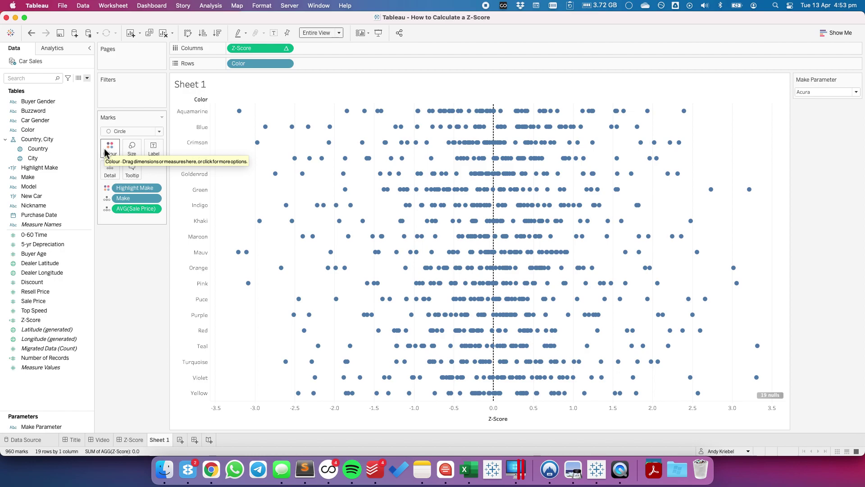
Edit the Z-Score table calculation to also compute along Highlight Make
left_click(286, 49)
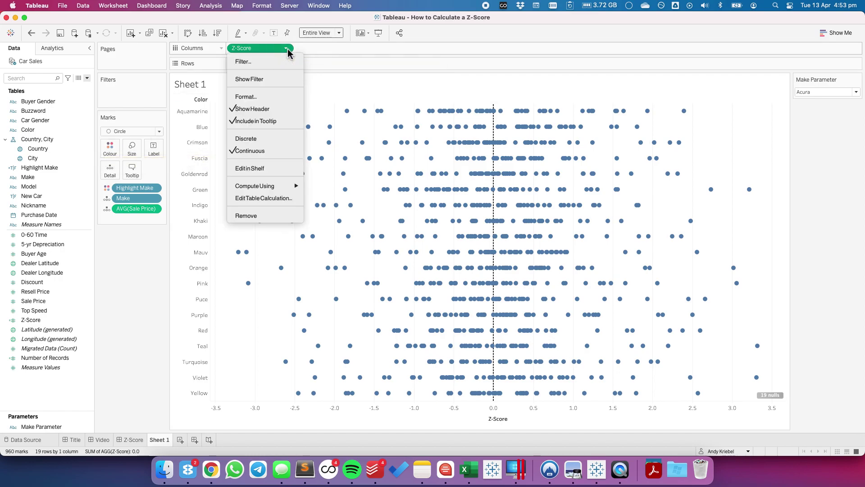
left_click(282, 197)
left_click(384, 254)
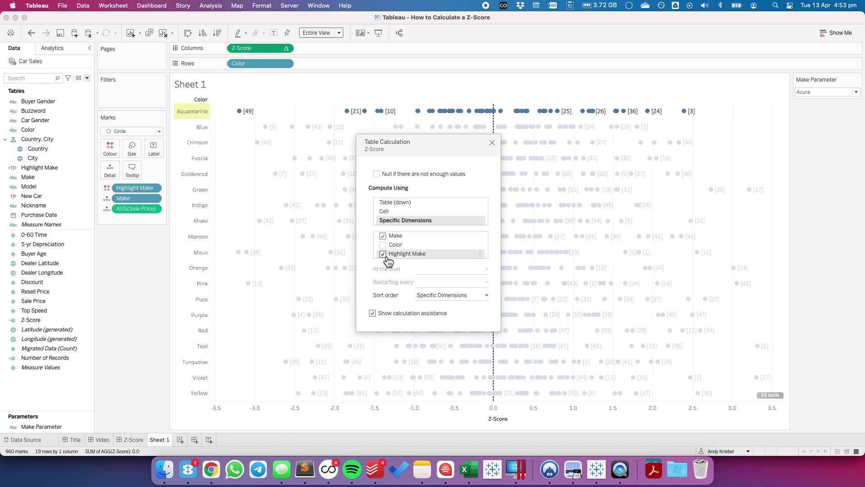
left_click(492, 143)
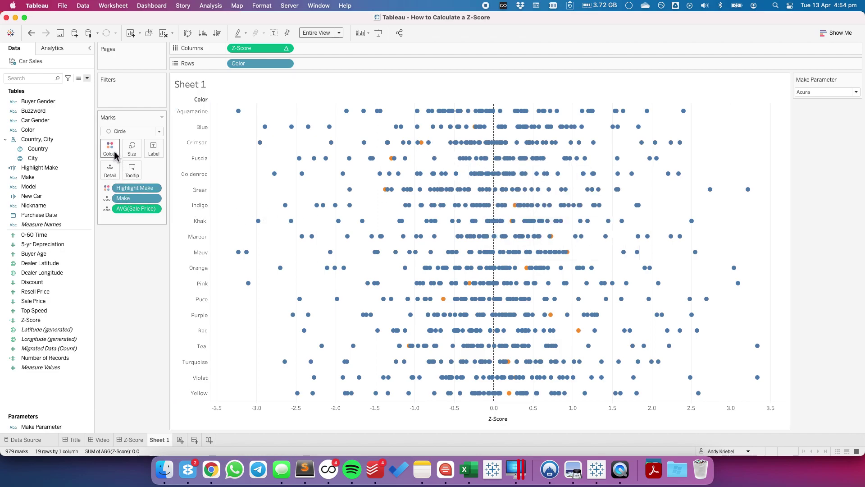
Show the Highlight Make colour legend and move True above False
left_click(262, 6)
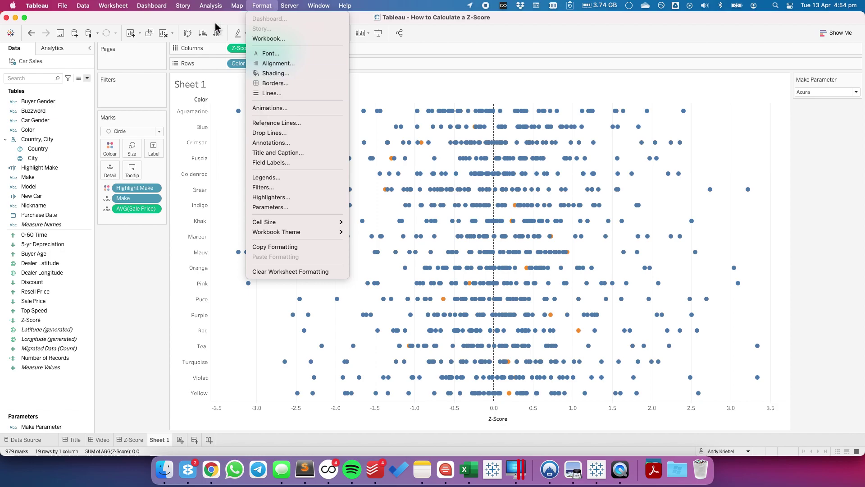
mouse_move(208, 7)
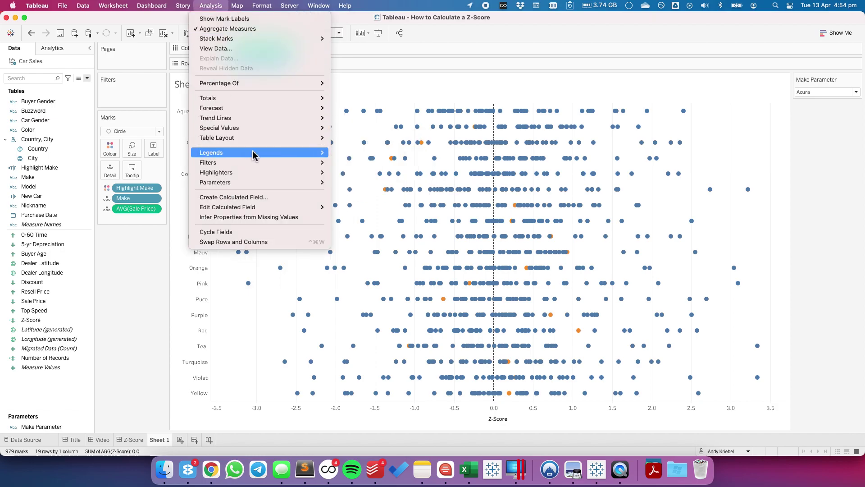
mouse_move(256, 153)
left_click(356, 154)
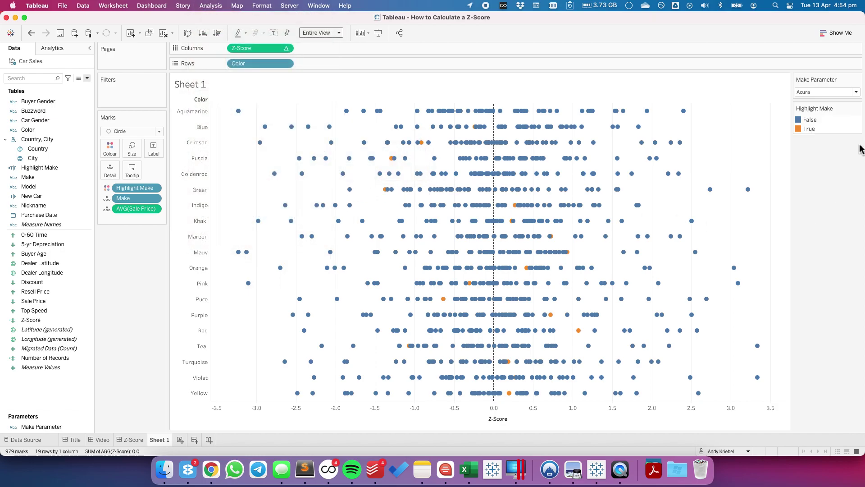
left_click(811, 129)
left_click_drag(812, 128, 812, 116)
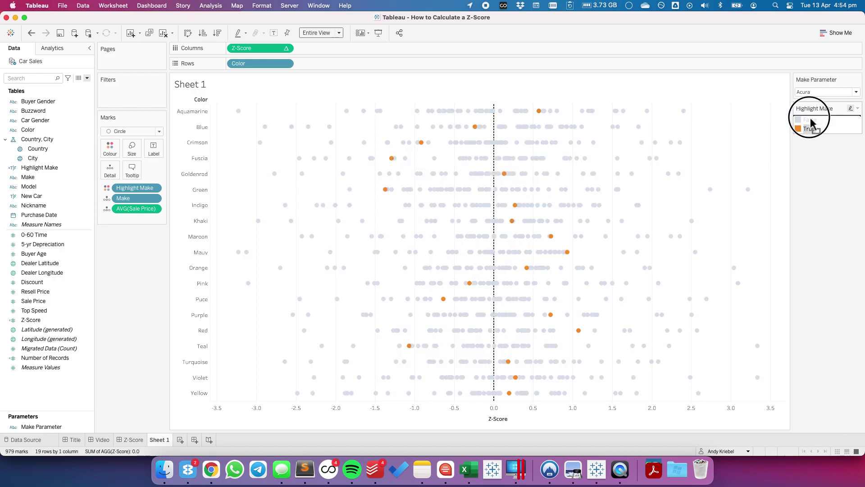
Use the Watch Me Viz palette with True red and False light blue
double_click(838, 127)
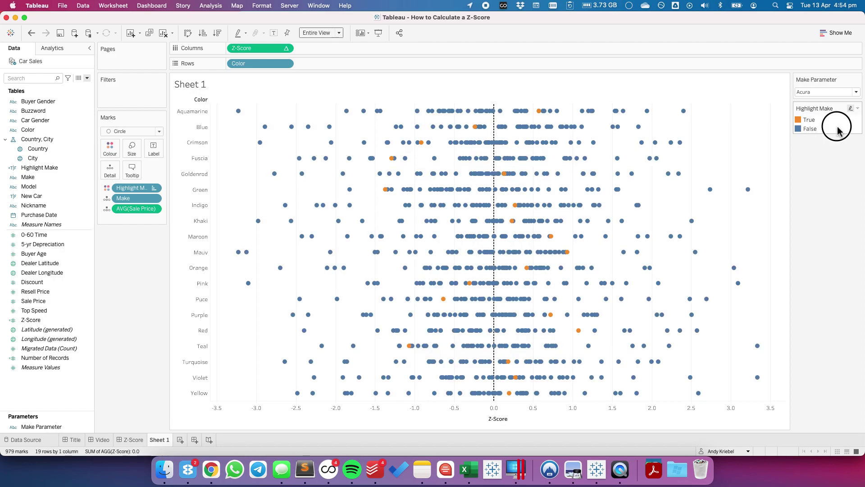
left_click(503, 170)
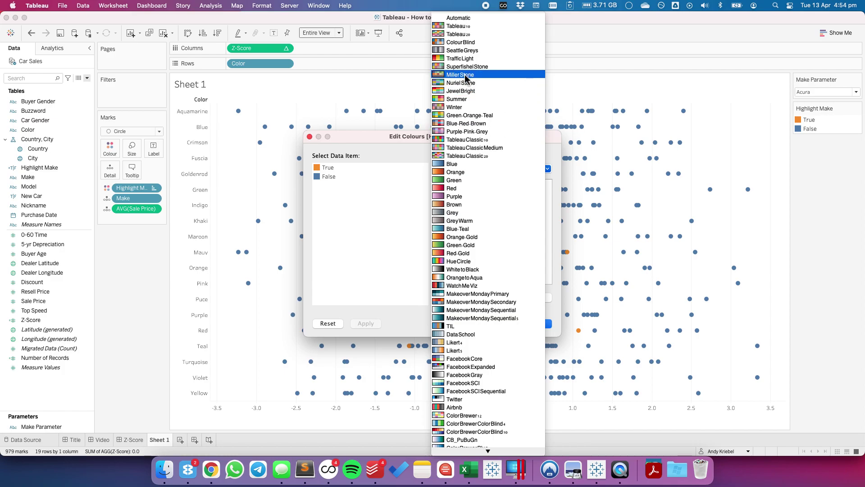
left_click(473, 285)
left_click(331, 168)
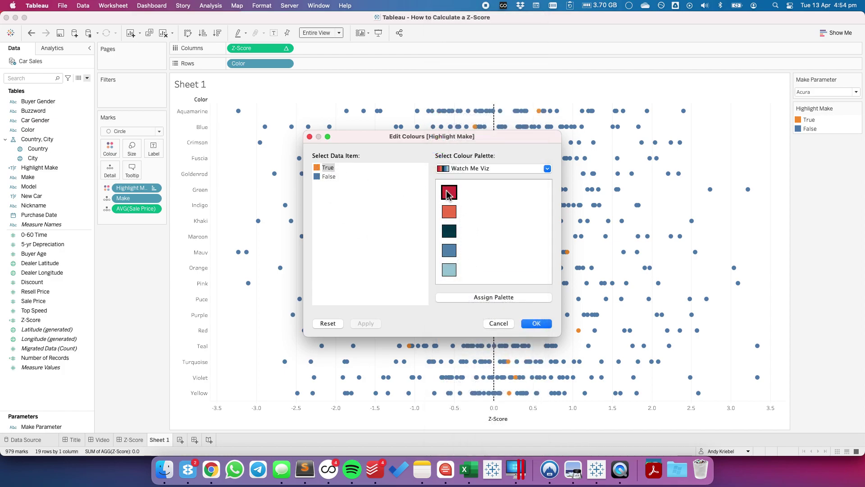
left_click(449, 193)
left_click(328, 177)
left_click(450, 269)
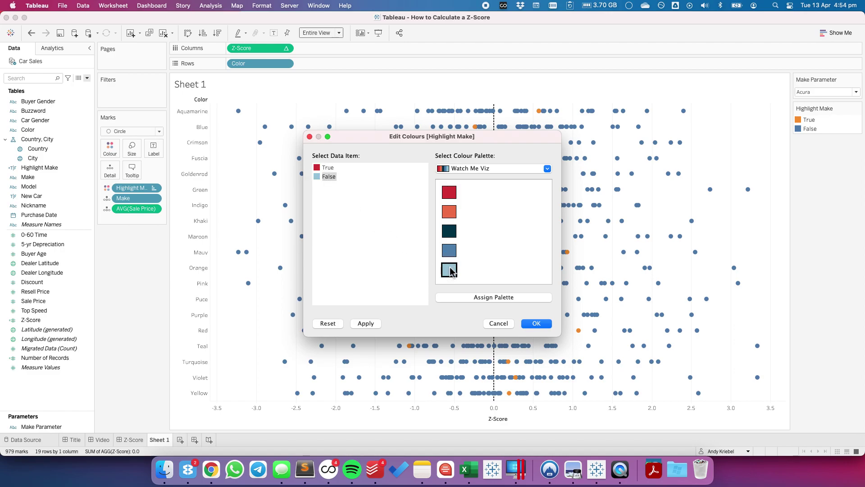
left_click(535, 323)
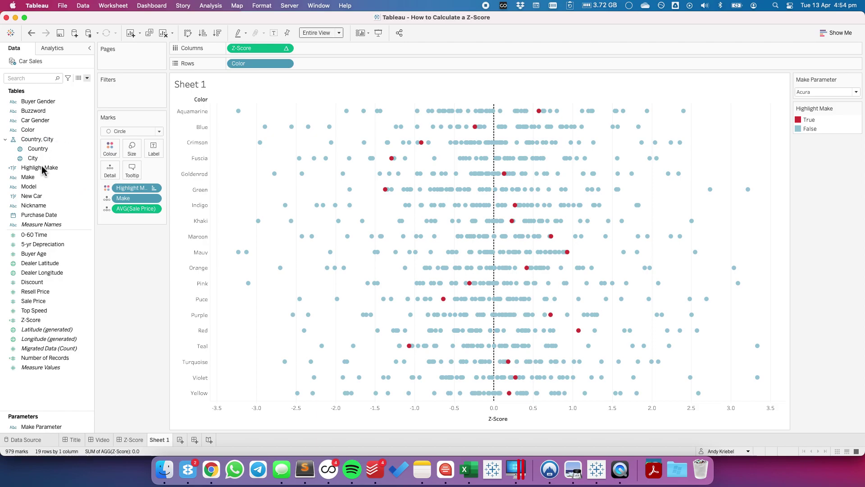
Size dots by Highlight Make with a reversed, widened size range so True dots are larger
left_click_drag(42, 168, 132, 149)
double_click(833, 163)
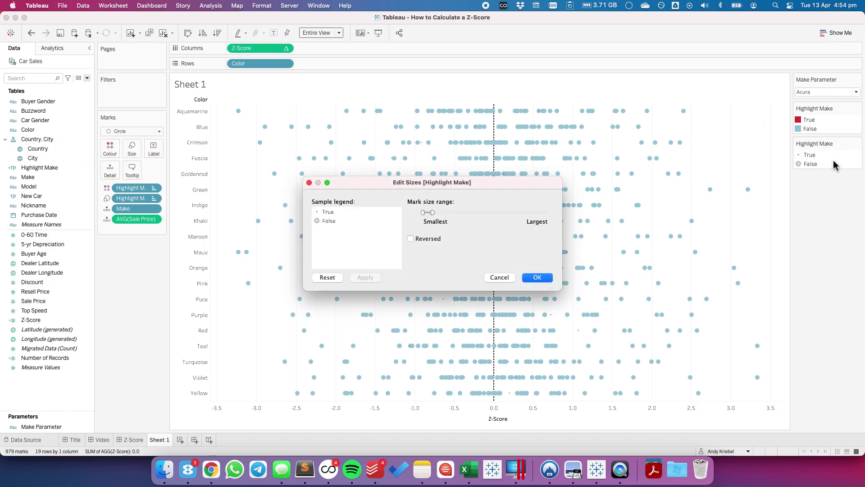
left_click(411, 239)
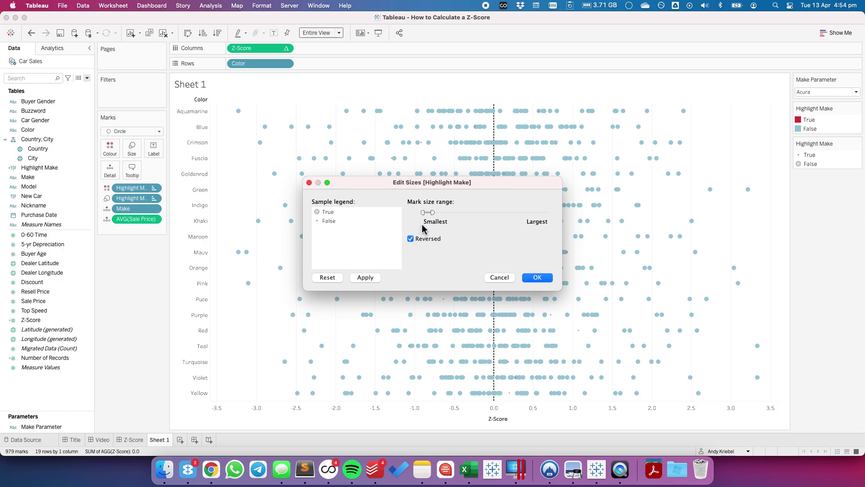
left_click_drag(423, 216, 428, 216)
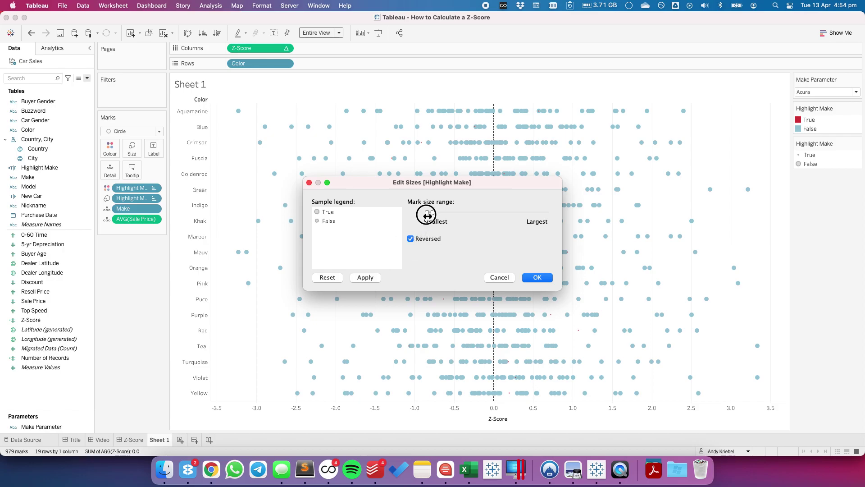
left_click(366, 277)
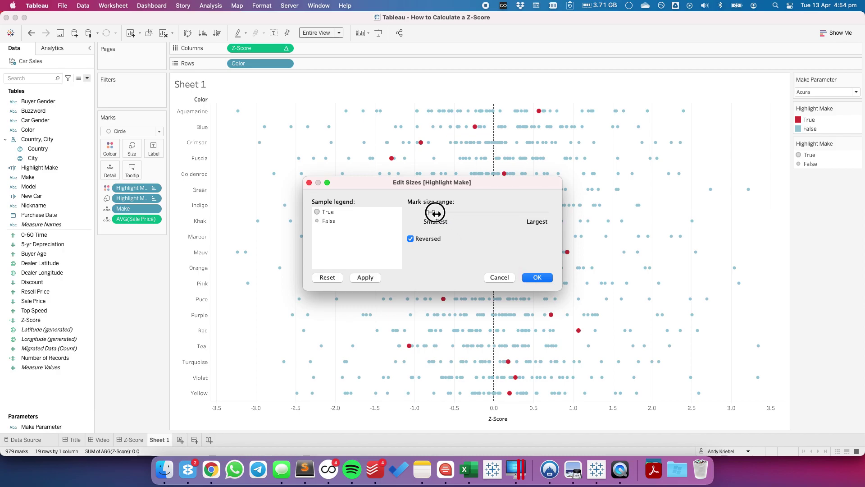
left_click(536, 277)
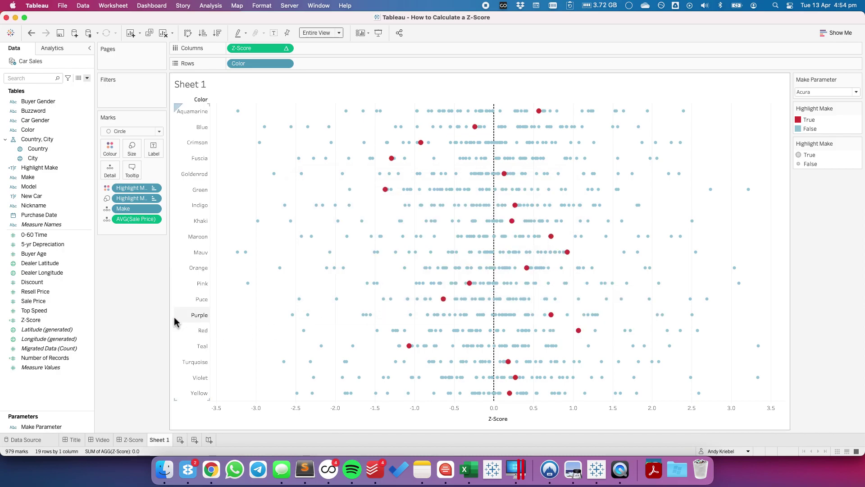
left_click(131, 313)
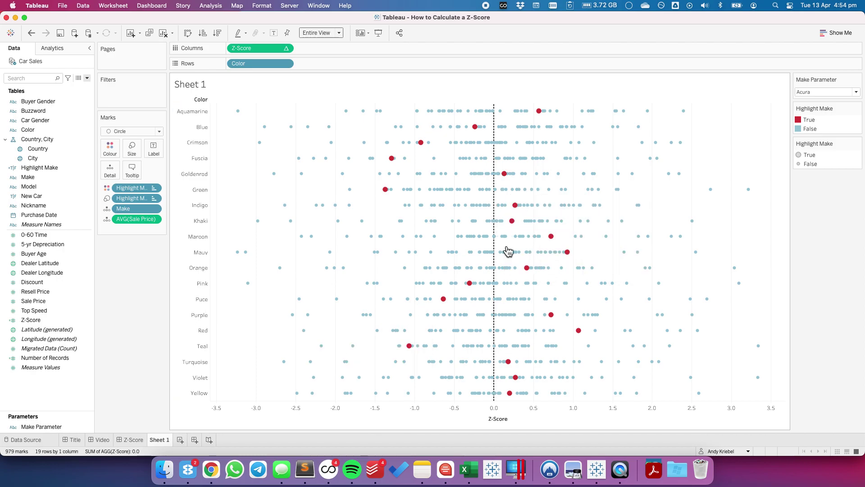
mouse_move(505, 237)
Duplicate Sheet 1 and add an ad-hoc AVG(RANDOM()) calculation to the Rows shelf
right_click(164, 443)
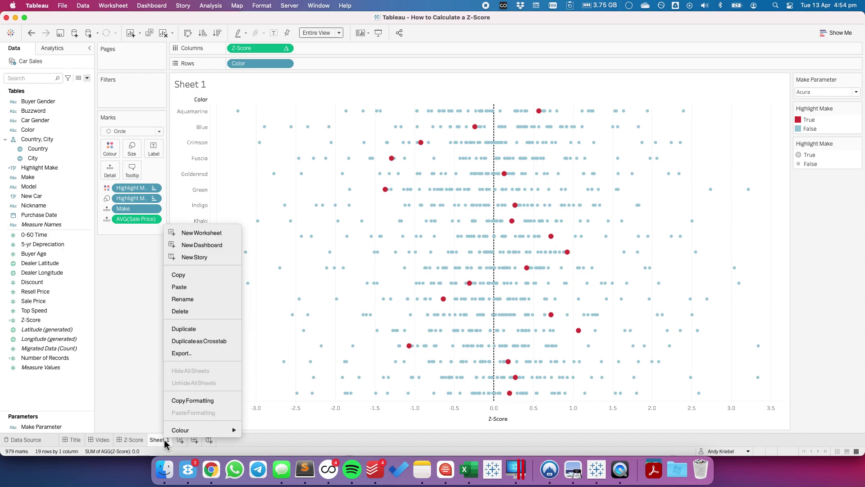
left_click(184, 329)
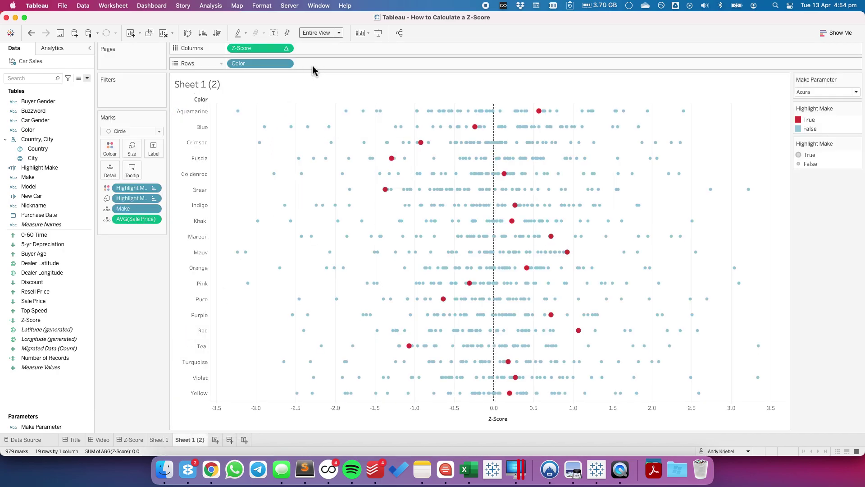
double_click(313, 66)
type("IND")
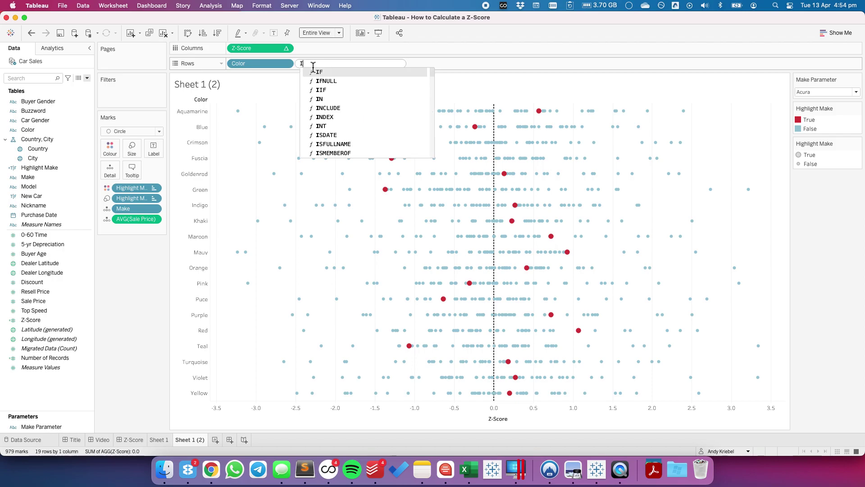
key("BackSpace")
key("BackSpace")
key("BackSpace")
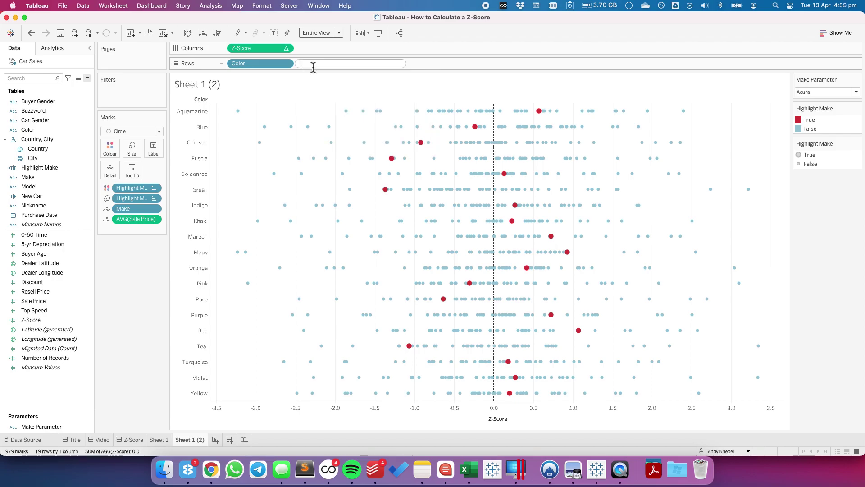
type("AVG(R")
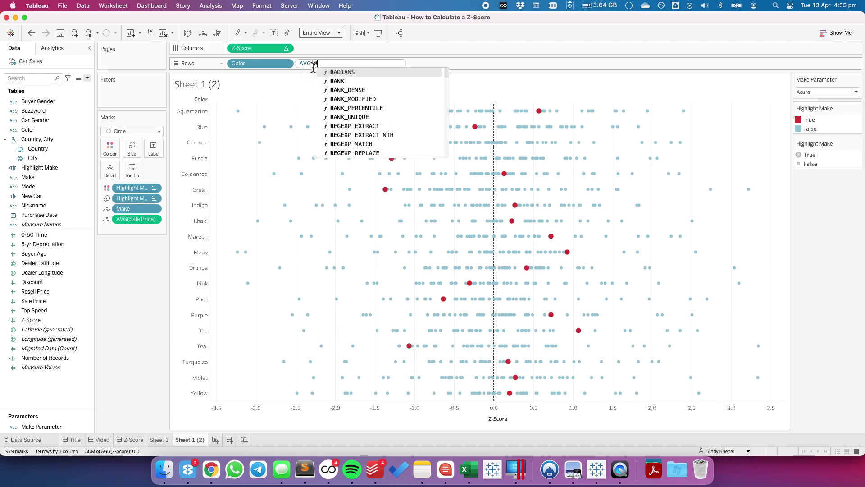
type("ANDOM")
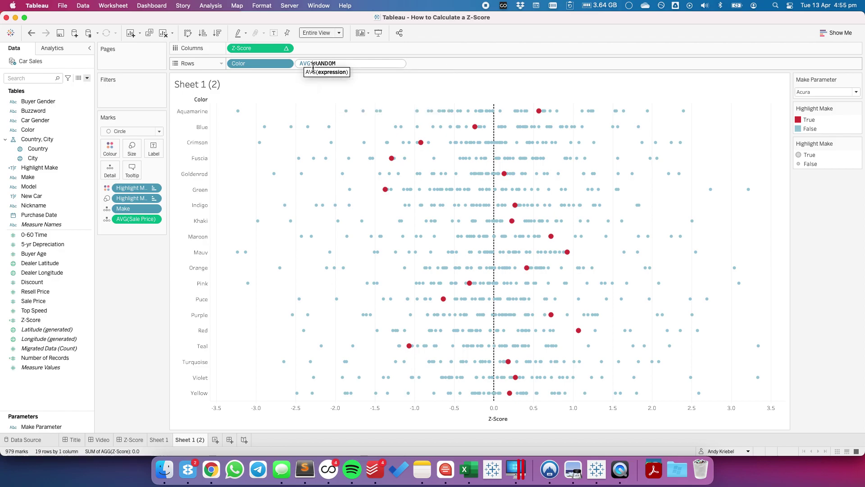
type("())")
key("Return")
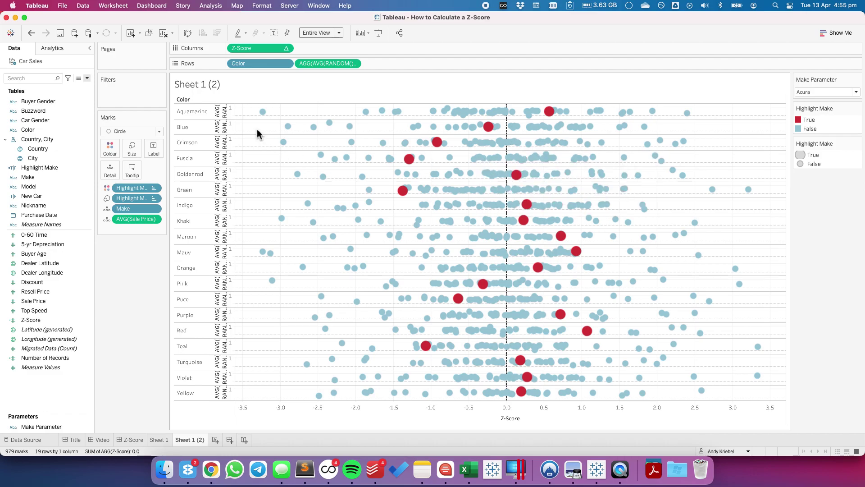
Give the jitter axis a fixed range, first entering -1 to 2
double_click(228, 112)
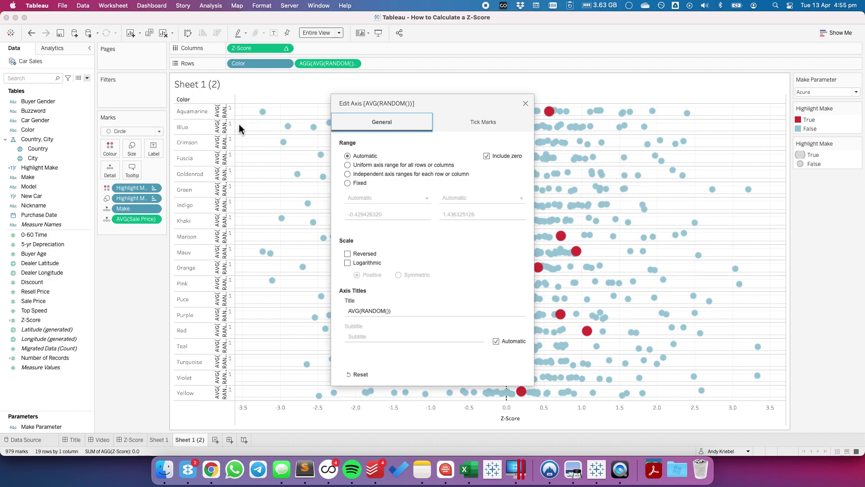
left_click(347, 183)
triple_click(396, 215)
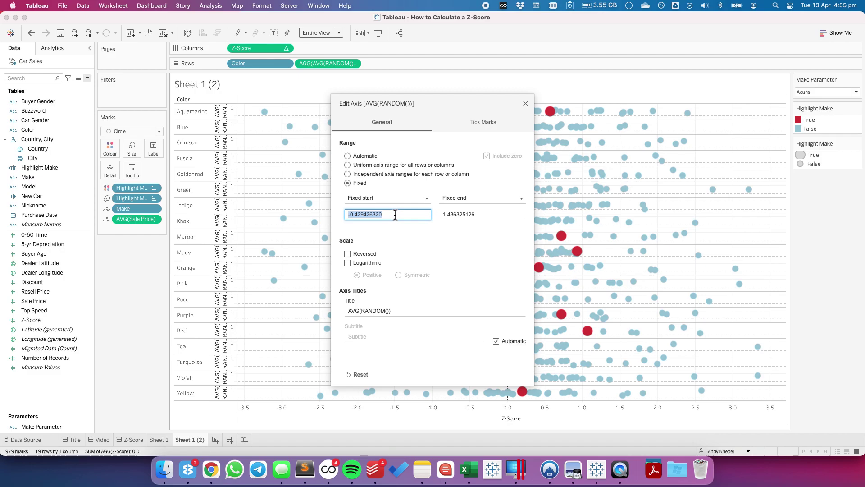
type("-1")
key("Tab")
key("Tab")
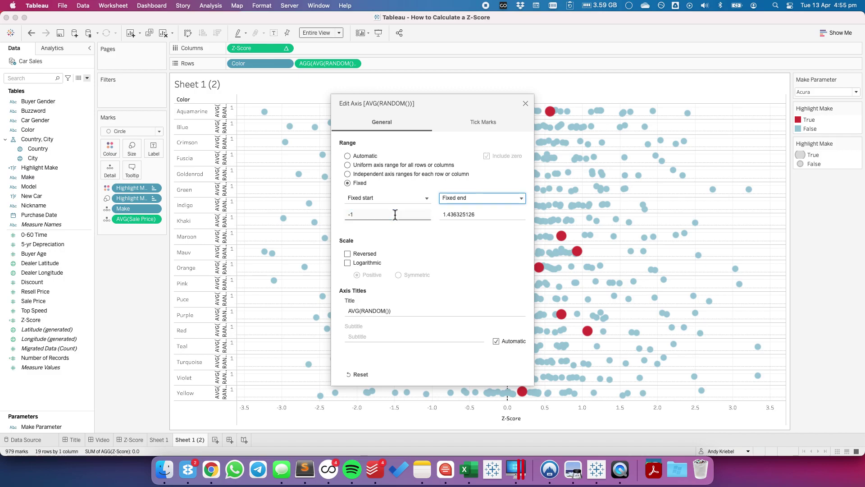
type("2")
key("Tab")
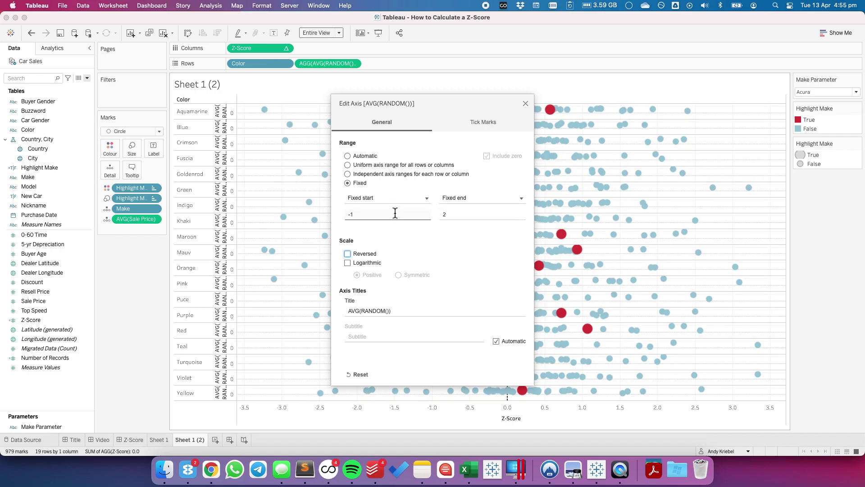
Correct the fixed jitter axis range to start at -2 and end at 3
left_click(385, 213)
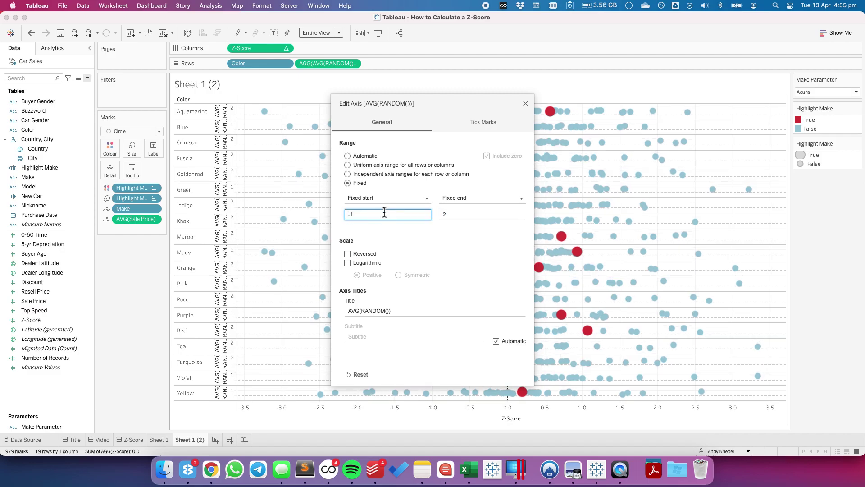
type("-2")
key("Tab")
key("Tab")
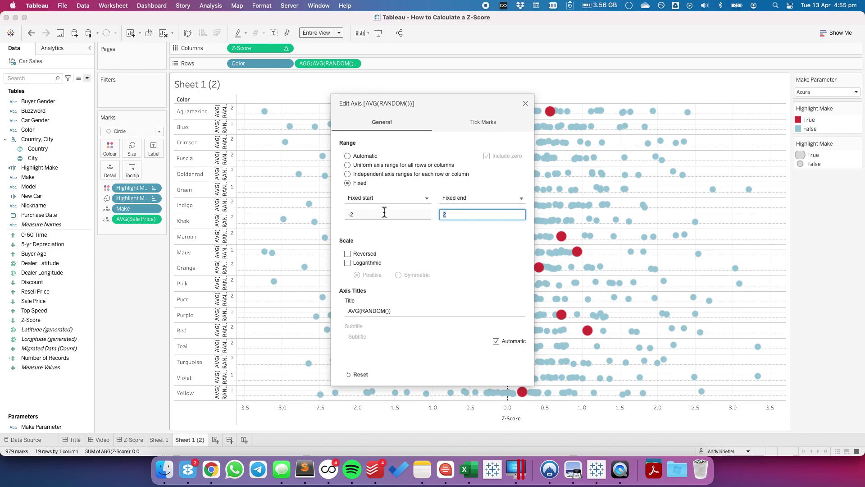
type("3")
key("Tab")
left_click(525, 103)
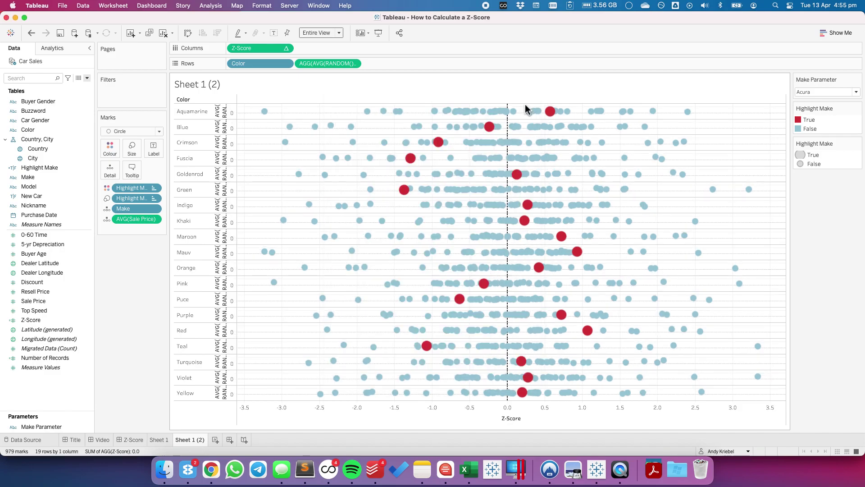
Hide the header of the AVG(RANDOM()) jitter axis
left_click(354, 63)
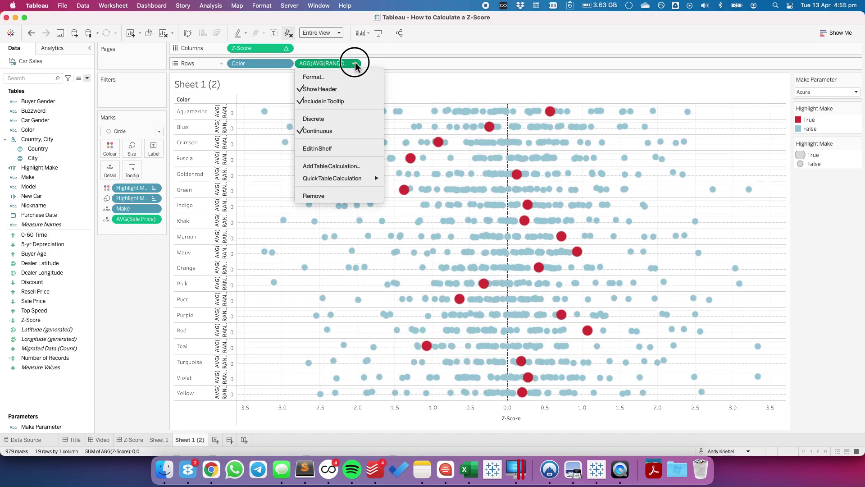
left_click(341, 102)
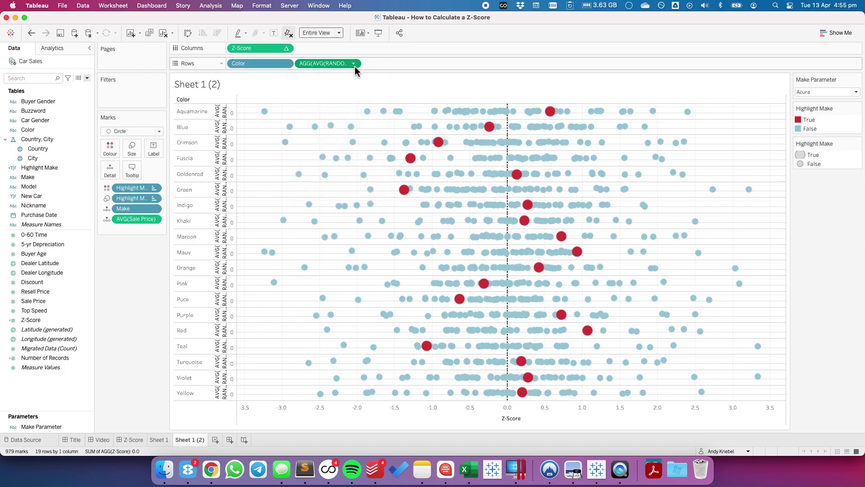
left_click(354, 63)
left_click(342, 87)
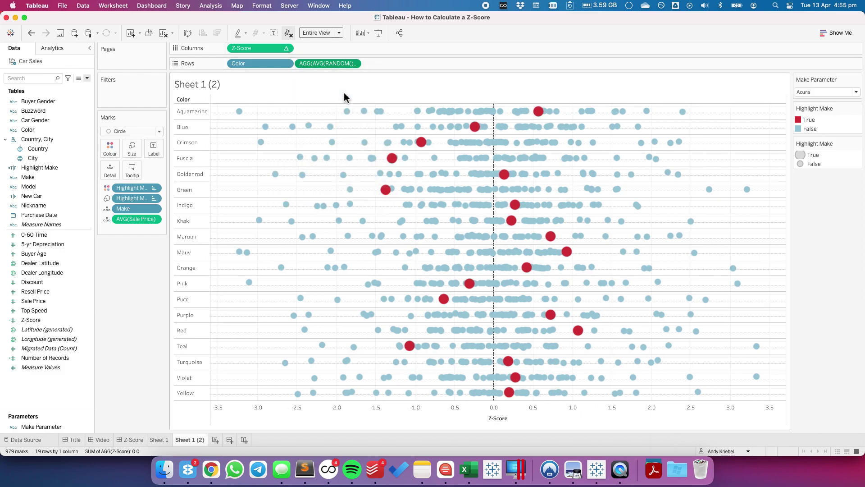
Set the sheet's row grid lines to None
right_click(222, 134)
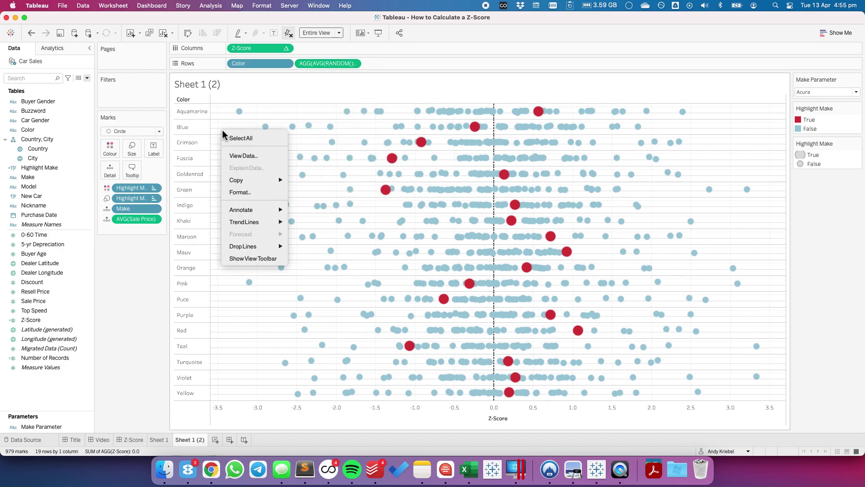
left_click(242, 193)
left_click(18, 78)
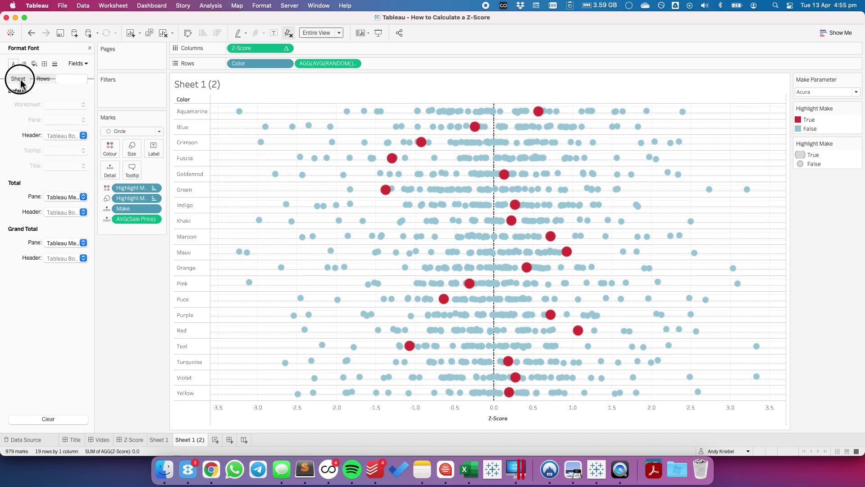
left_click(56, 64)
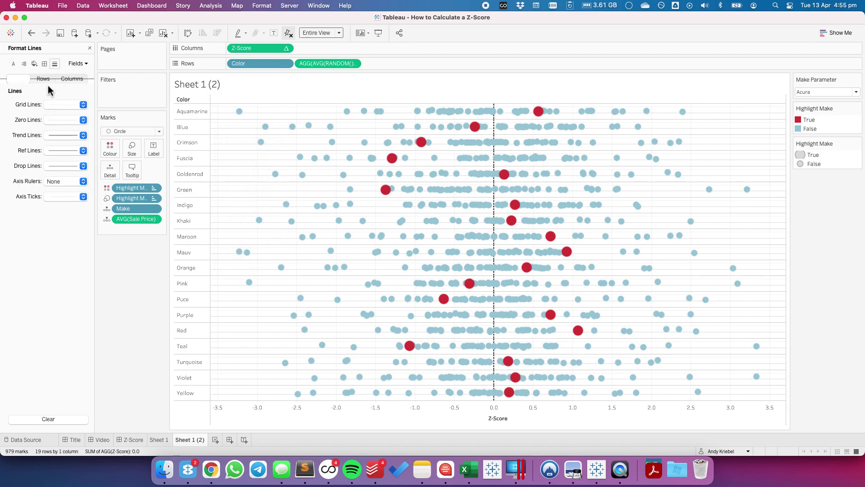
left_click(45, 81)
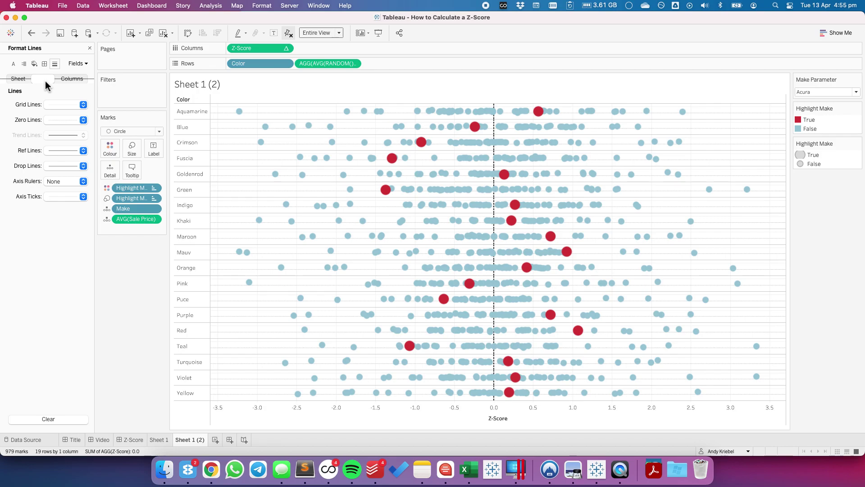
left_click(60, 105)
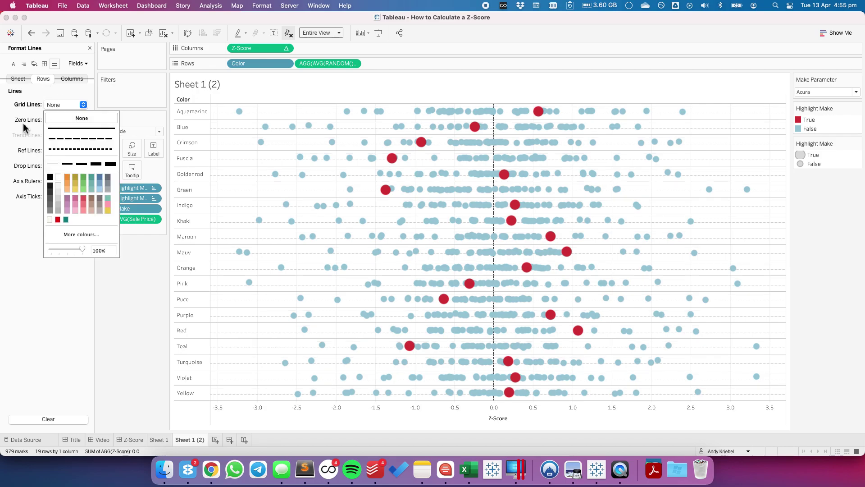
left_click(64, 119)
Set both the row and column dividers to None
left_click(45, 64)
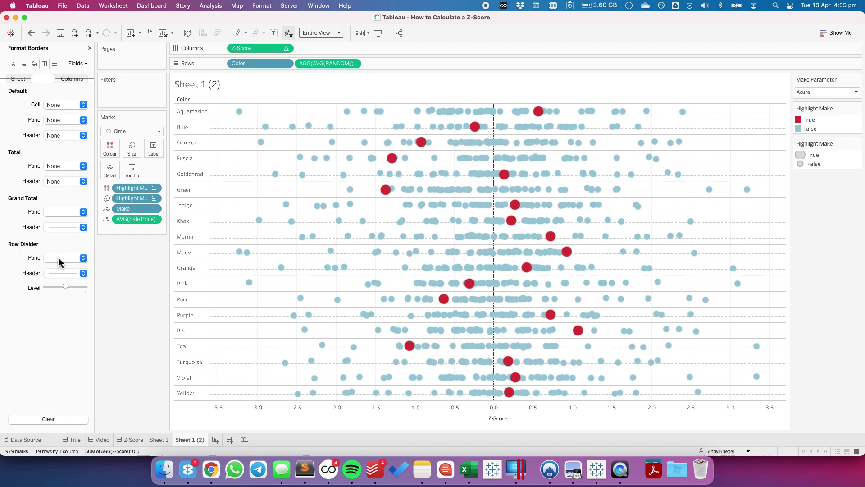
left_click(60, 258)
left_click(64, 269)
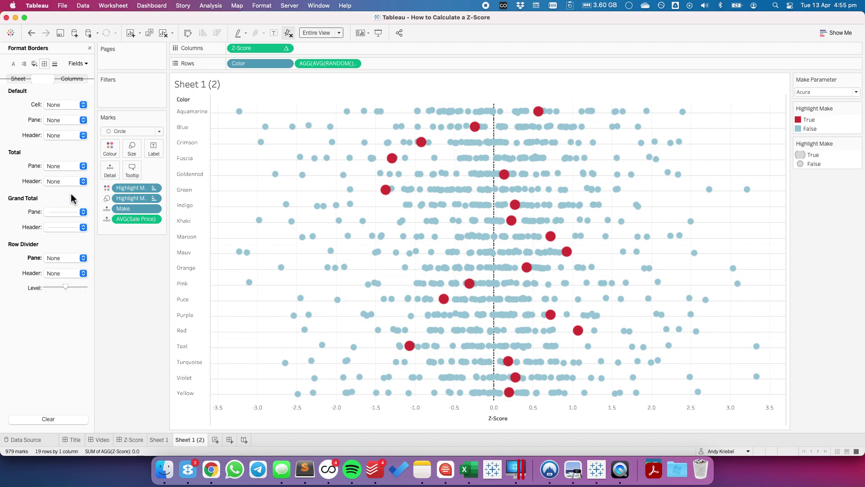
left_click(72, 79)
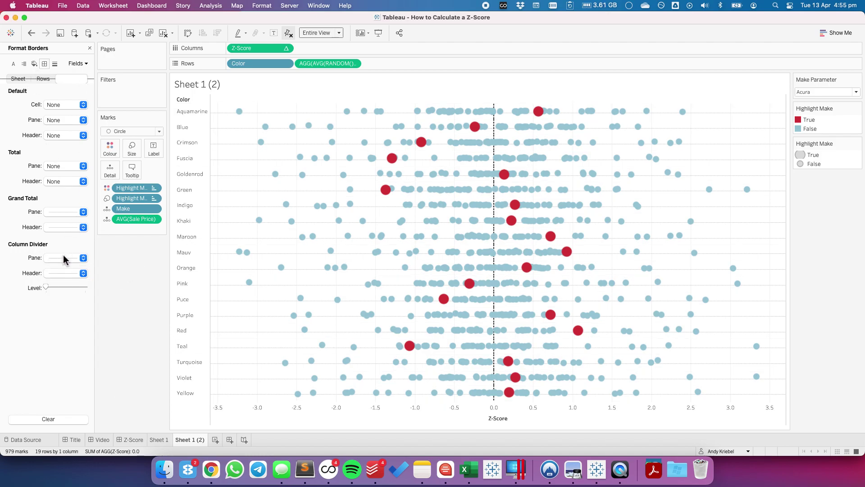
left_click(64, 258)
left_click(132, 279)
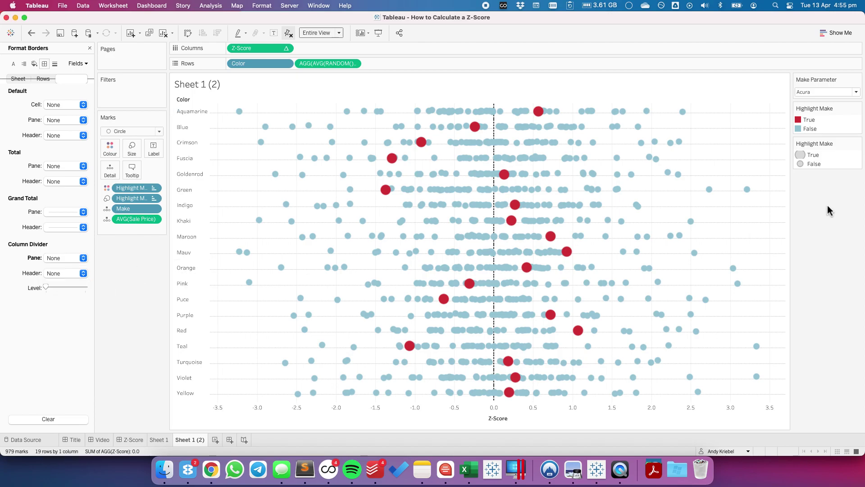
Shrink the mark size slightly with the Size slider
left_click(131, 147)
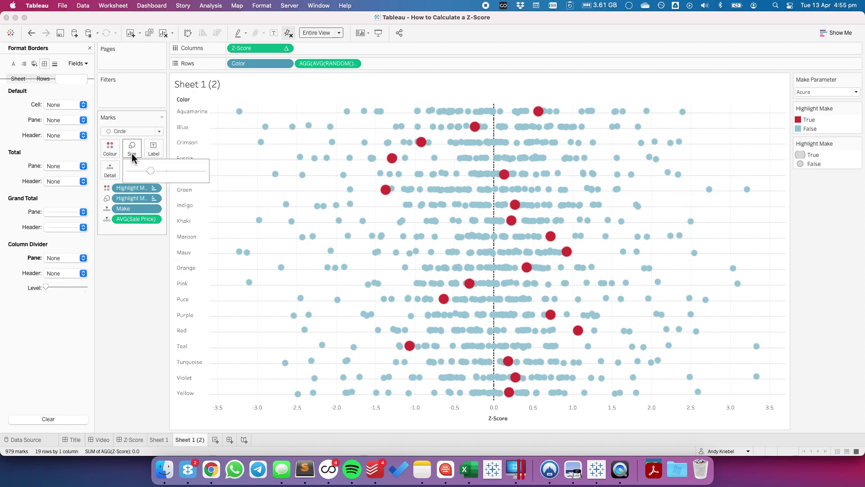
left_click_drag(150, 171, 147, 171)
left_click(151, 267)
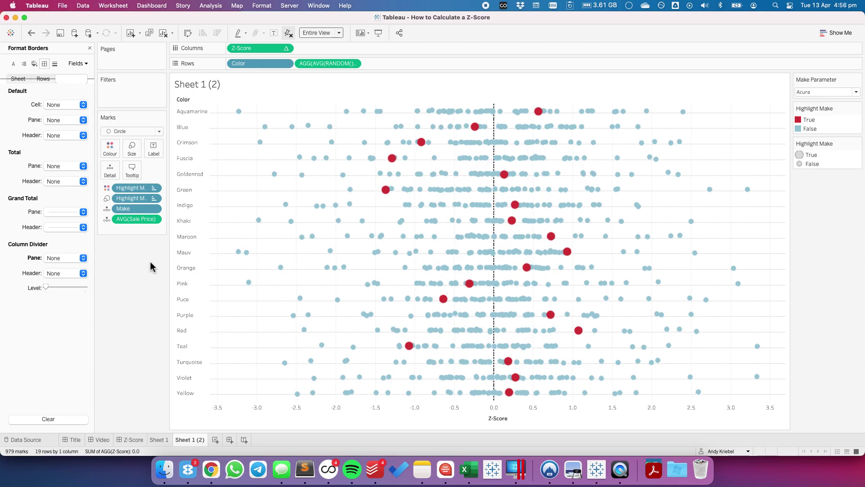
Set the Make Parameter to Hummer, after briefly trying Chrysler
left_click(855, 91)
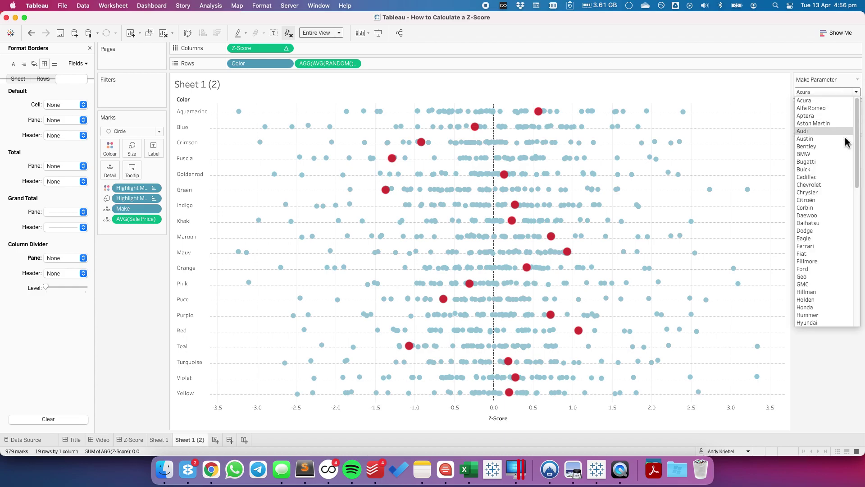
left_click(830, 193)
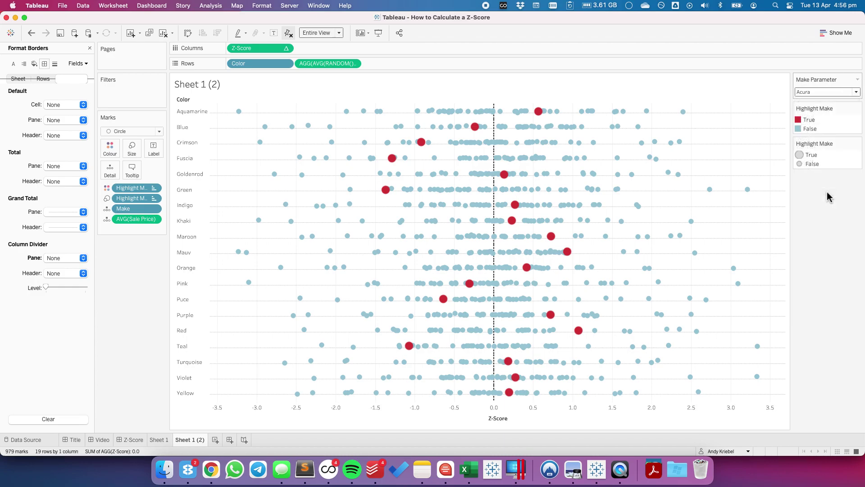
left_click(856, 93)
left_click(837, 225)
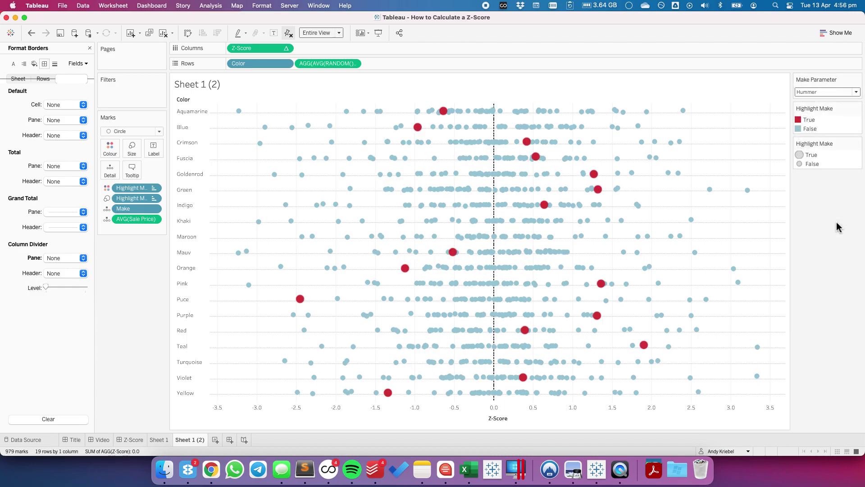